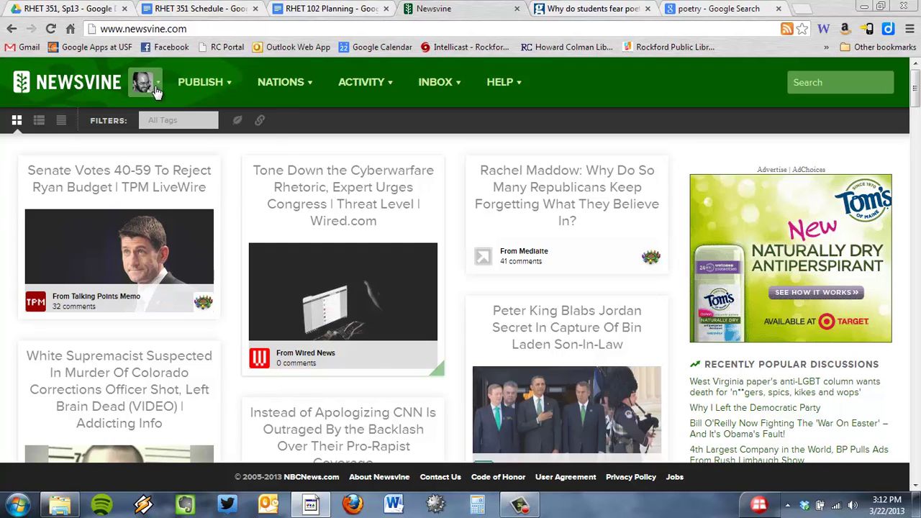
Start a new Newsvine article with an empty headline and body
{"action": "left_click", "coordinate": [156, 90]}
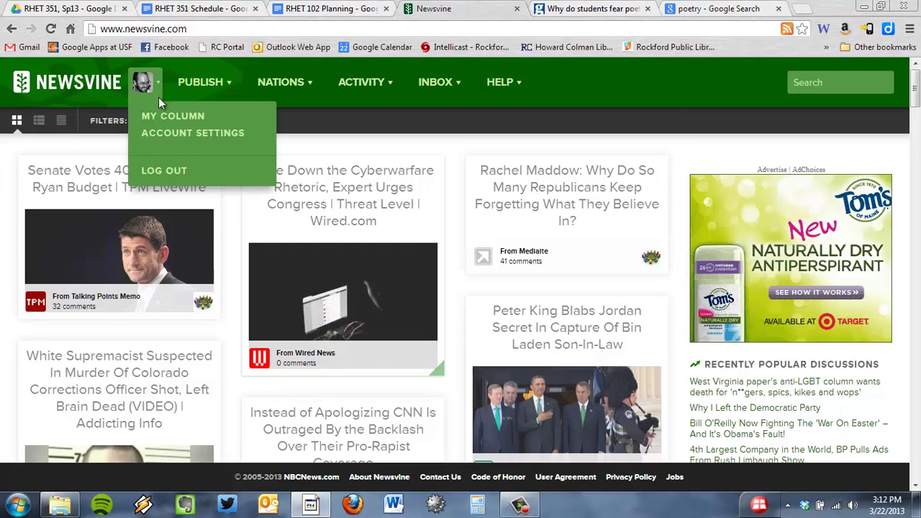
{"action": "left_click", "coordinate": [225, 87]}
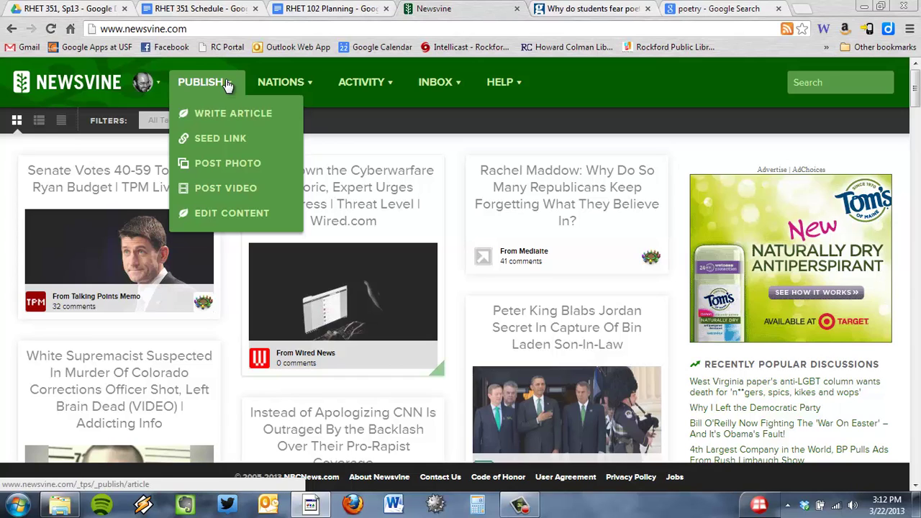
{"action": "left_click", "coordinate": [223, 115]}
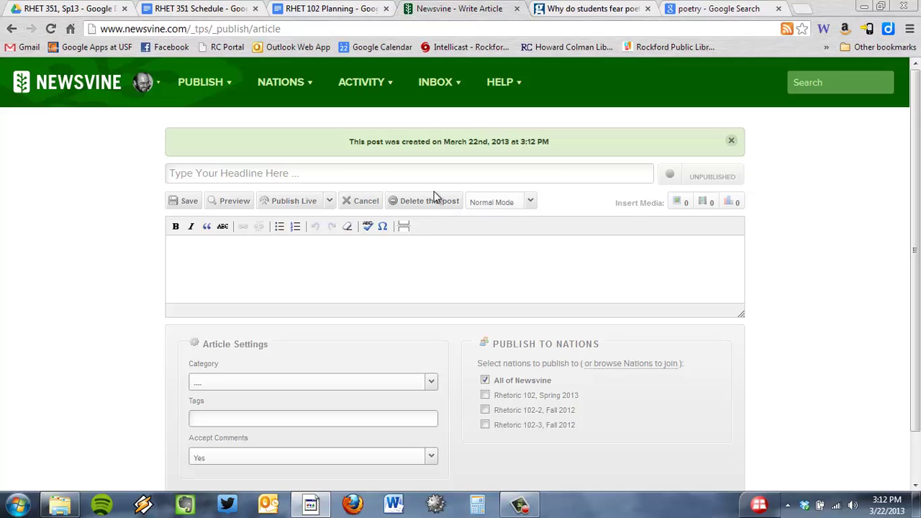
Go to news.google.com, search the news for "poetry" and find the Guardian story about students fearing poetry in the results
{"action": "left_click", "coordinate": [735, 7]}
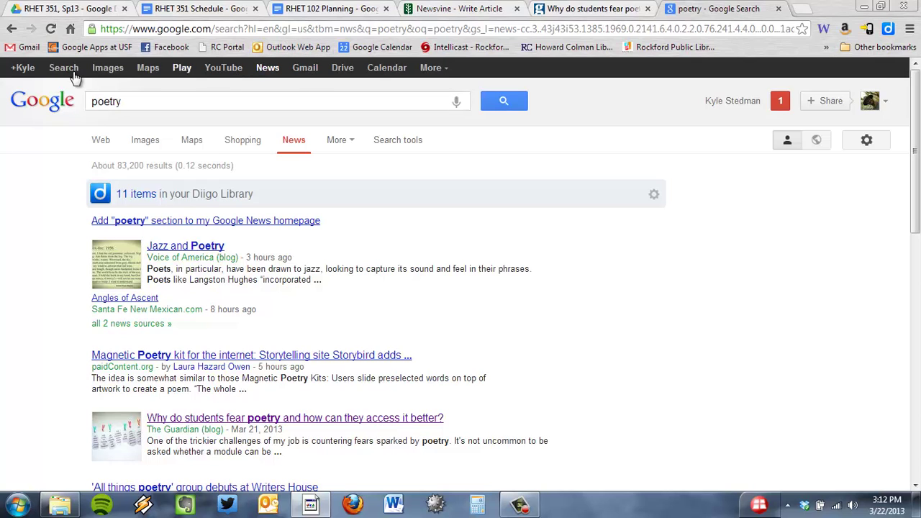
{"action": "left_click", "coordinate": [288, 29]}
{"action": "type", "text": "news.google.com"}
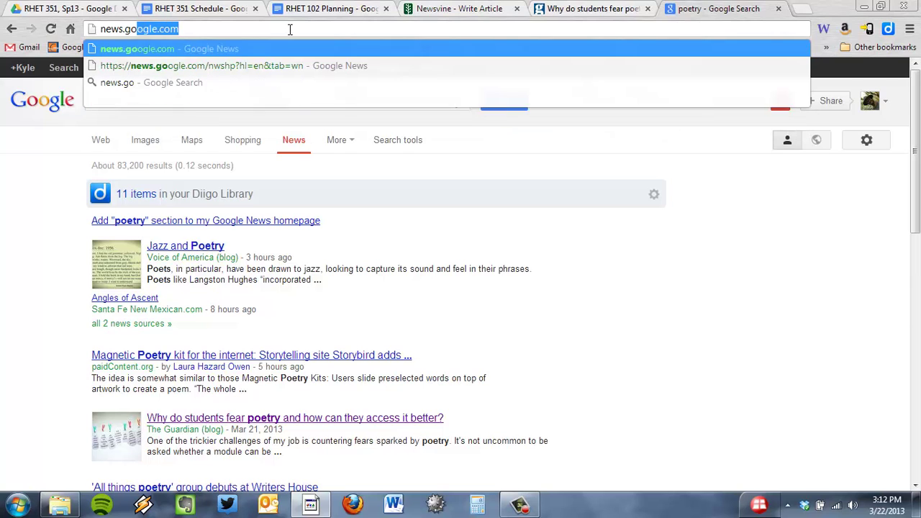
{"action": "key", "text": "Return"}
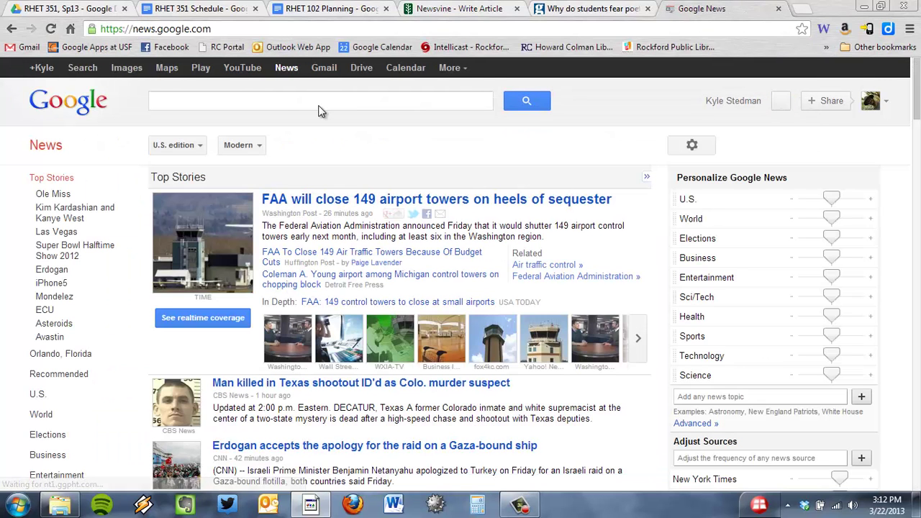
{"action": "left_click", "coordinate": [319, 106]}
{"action": "type", "text": "poetry"}
{"action": "key", "text": "Return"}
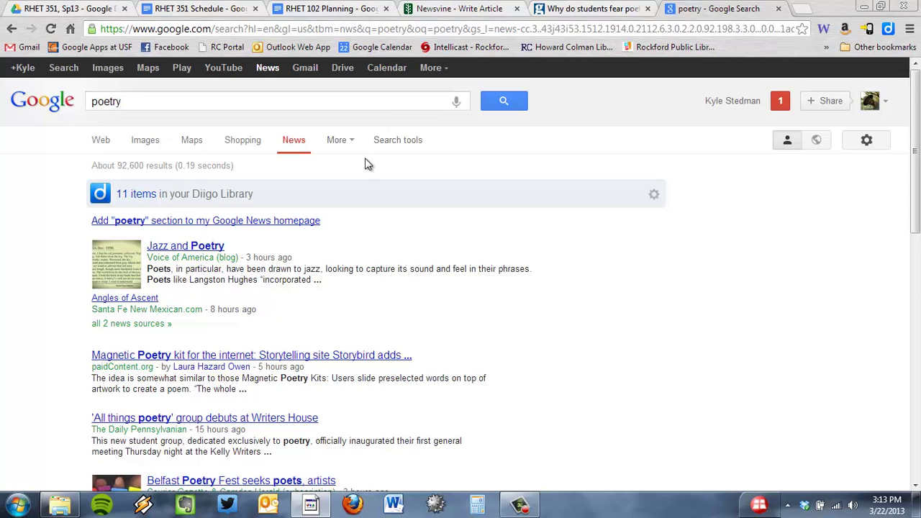
{"action": "scroll", "coordinate": [366, 164], "scroll_direction": "down", "scroll_amount": 3}
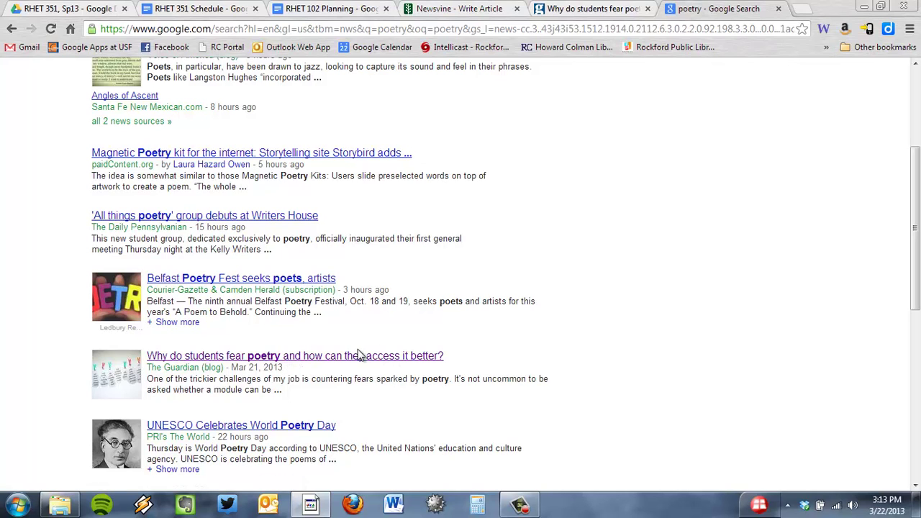
Skim the open Guardian article "Why do students fear poetry and how can they access it better?" and return to its headline
{"action": "left_click", "coordinate": [612, 10]}
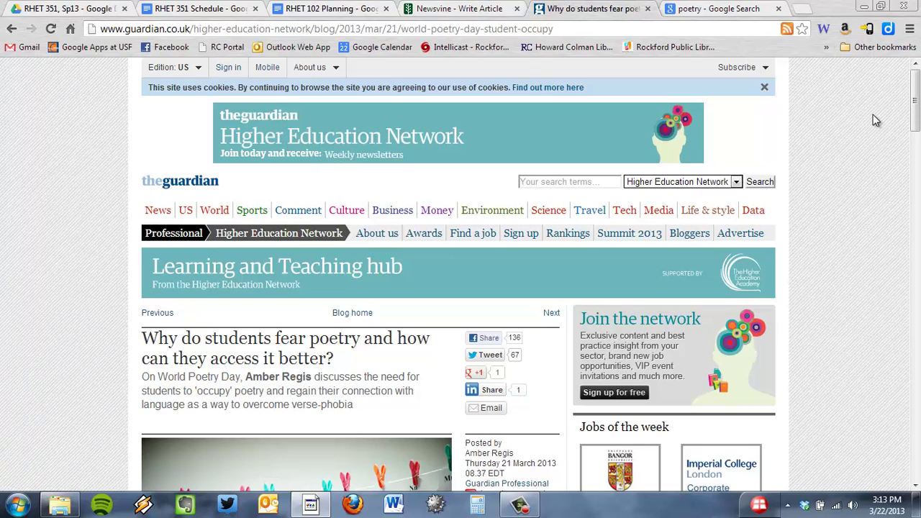
{"action": "scroll", "coordinate": [868, 129], "scroll_direction": "down", "scroll_amount": 2}
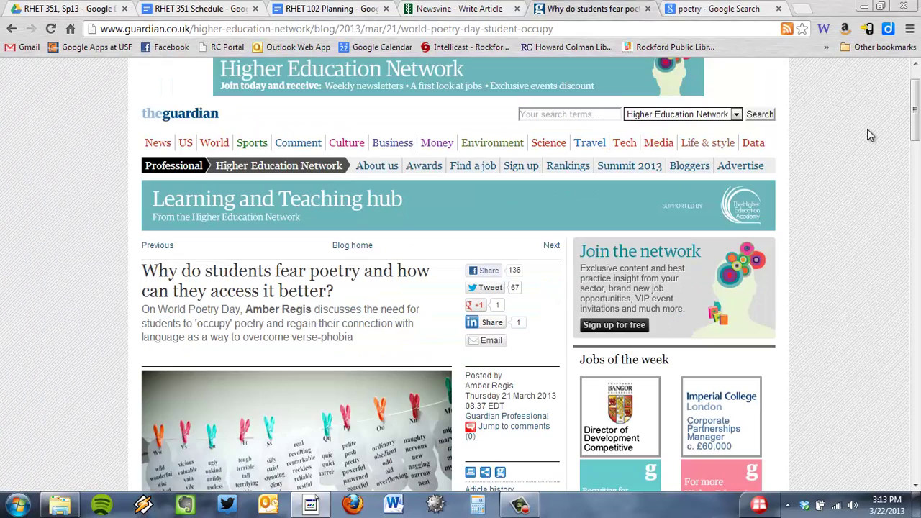
{"action": "scroll", "coordinate": [870, 154], "scroll_direction": "down", "scroll_amount": 6}
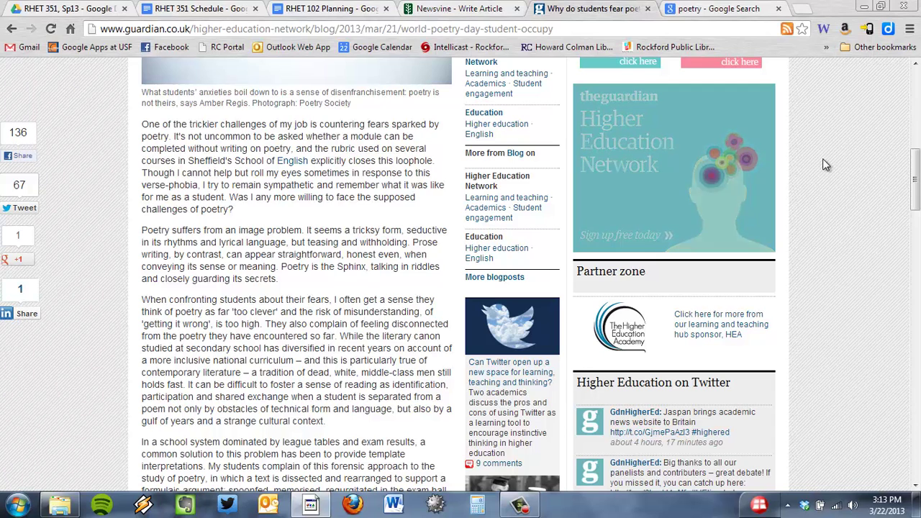
{"action": "scroll", "coordinate": [863, 208], "scroll_direction": "up", "scroll_amount": 7}
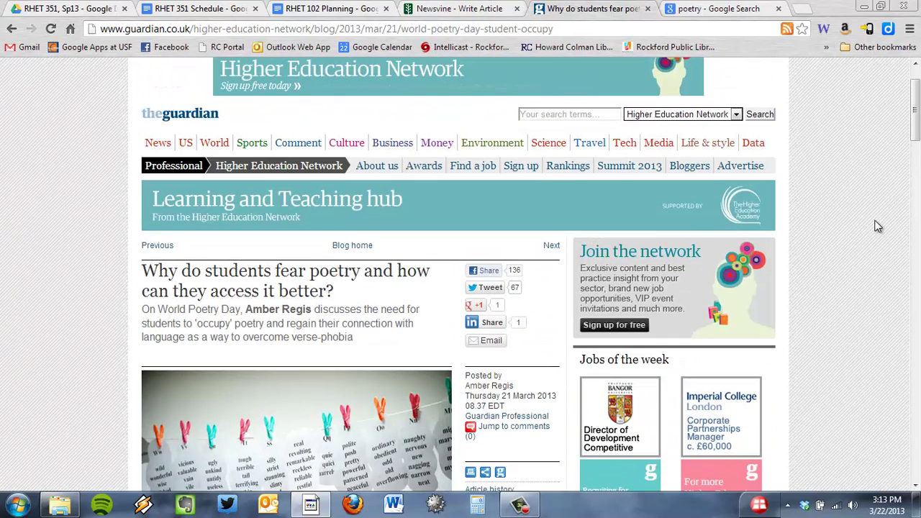
Return to the Newsvine article draft and set its category to Not News
{"action": "left_click", "coordinate": [502, 6]}
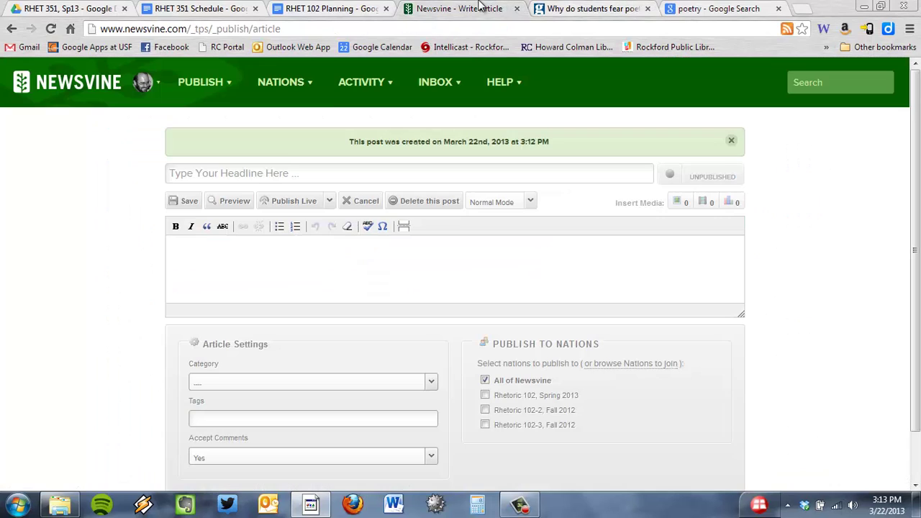
{"action": "left_click", "coordinate": [470, 172]}
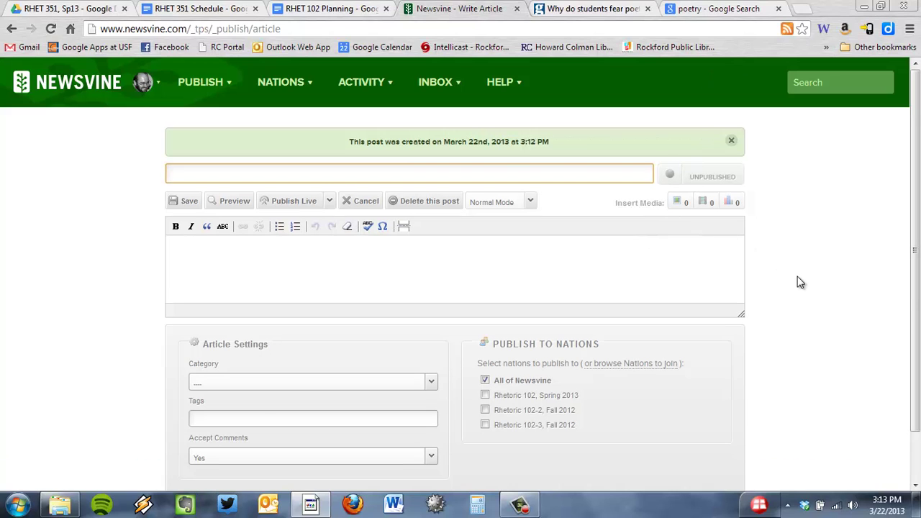
{"action": "scroll", "coordinate": [800, 282], "scroll_direction": "down", "scroll_amount": 2}
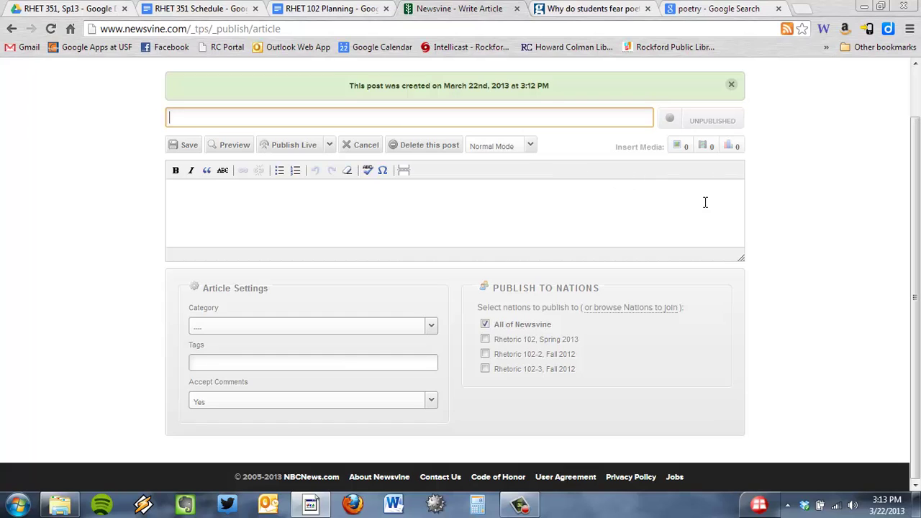
{"action": "left_click", "coordinate": [425, 328]}
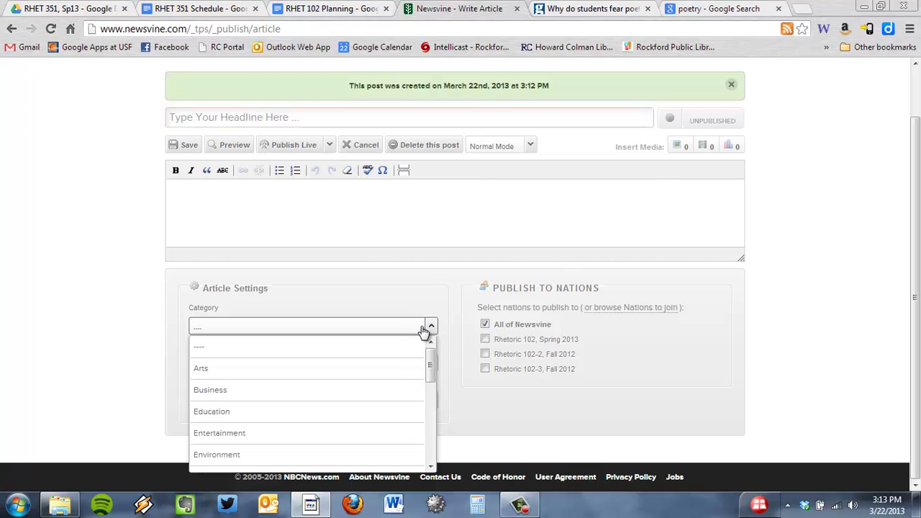
{"action": "scroll", "coordinate": [388, 368], "scroll_direction": "down", "scroll_amount": 5}
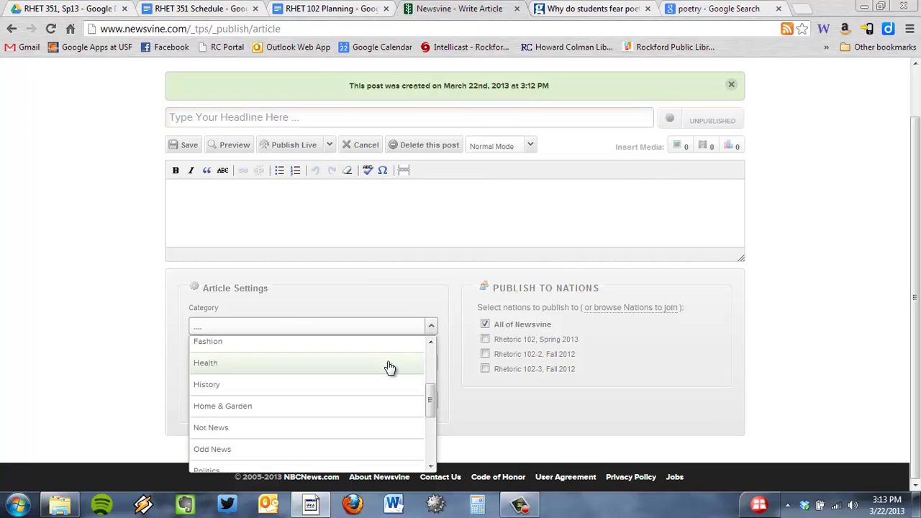
{"action": "scroll", "coordinate": [327, 432], "scroll_direction": "up", "scroll_amount": 4}
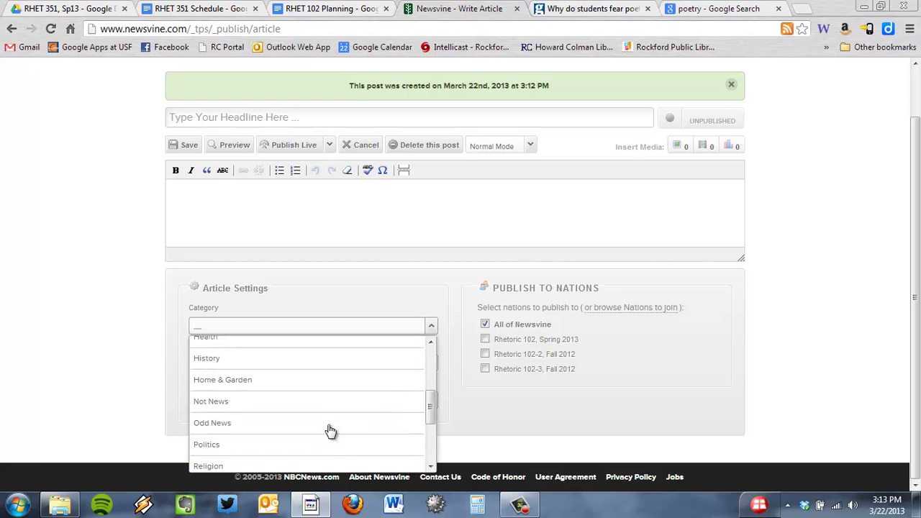
{"action": "scroll", "coordinate": [378, 423], "scroll_direction": "up", "scroll_amount": 1}
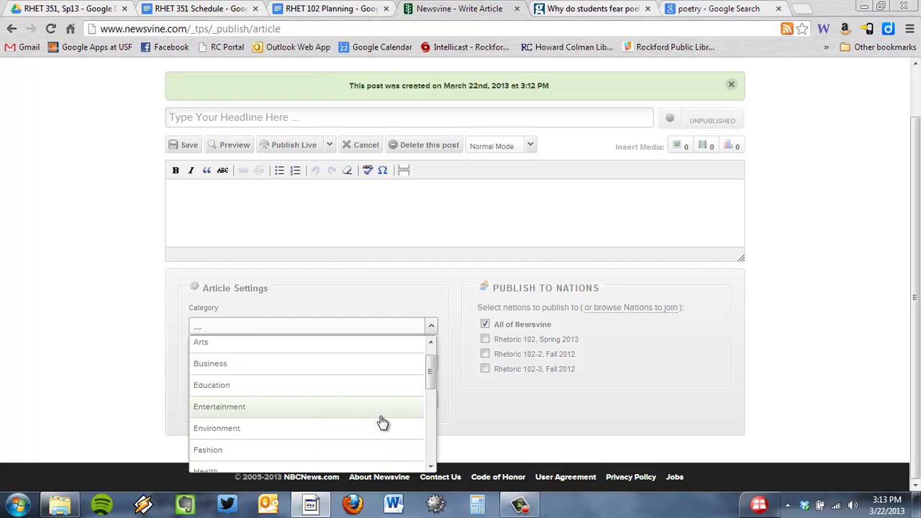
{"action": "scroll", "coordinate": [313, 407], "scroll_direction": "up", "scroll_amount": 1}
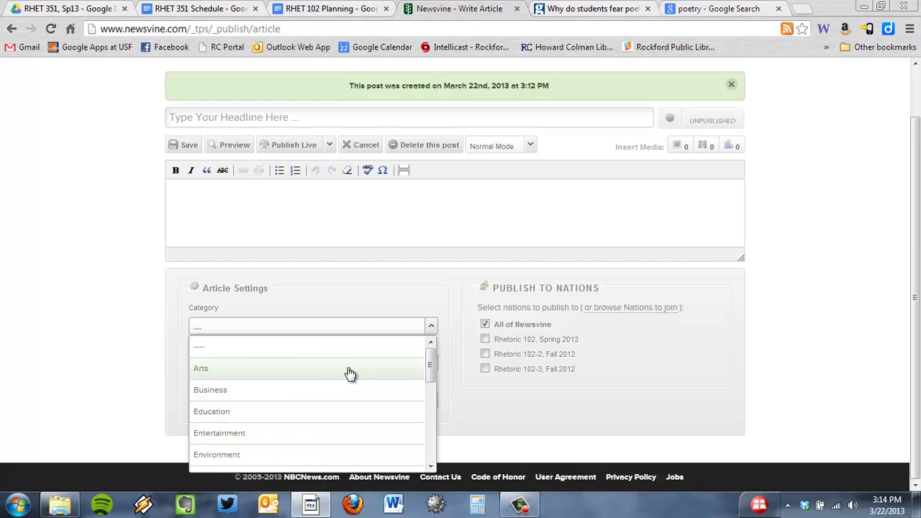
{"action": "scroll", "coordinate": [350, 376], "scroll_direction": "down", "scroll_amount": 3}
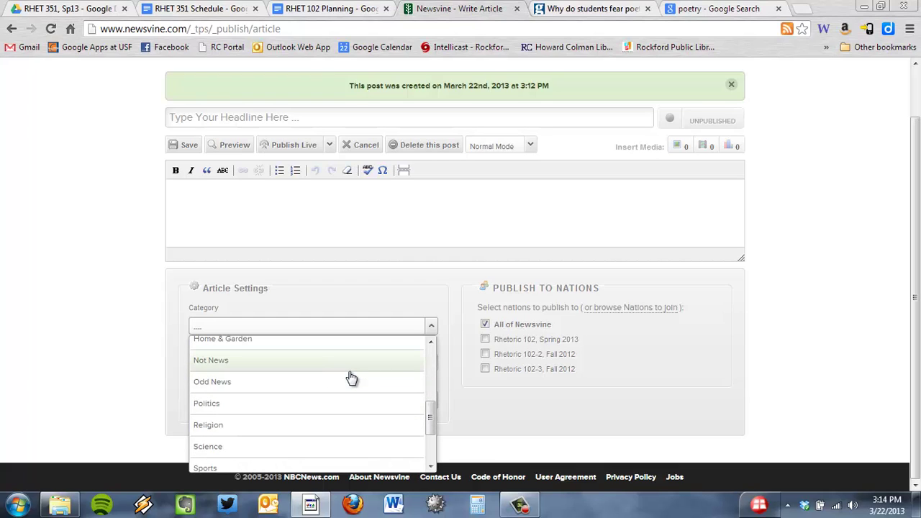
{"action": "left_click", "coordinate": [250, 359]}
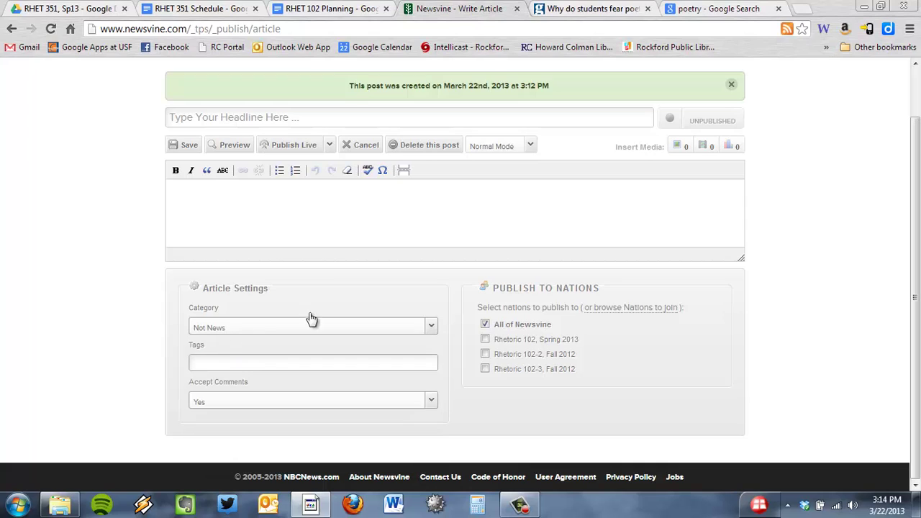
Tag the article "poetry, poetry-readings, guardian" and also select the nation Rhetoric 102, Spring 2013 for publishing
{"action": "left_click", "coordinate": [233, 366]}
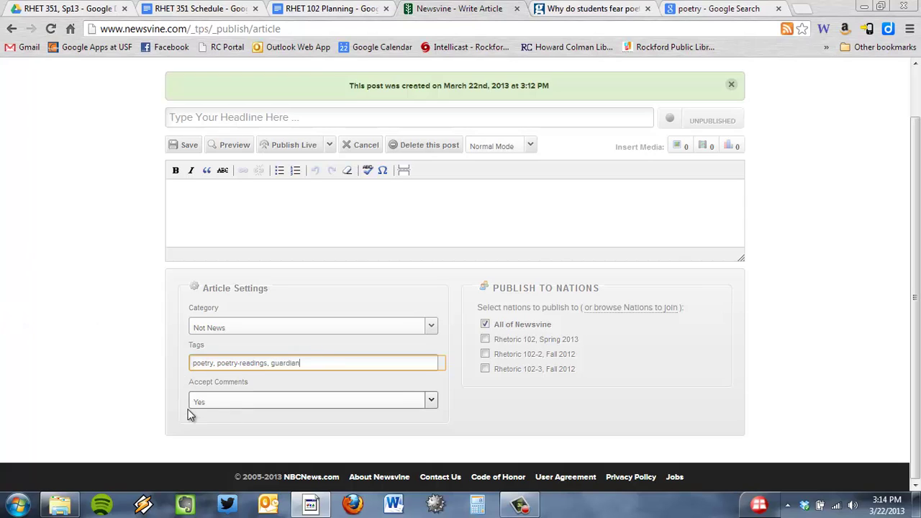
{"action": "left_click", "coordinate": [485, 340]}
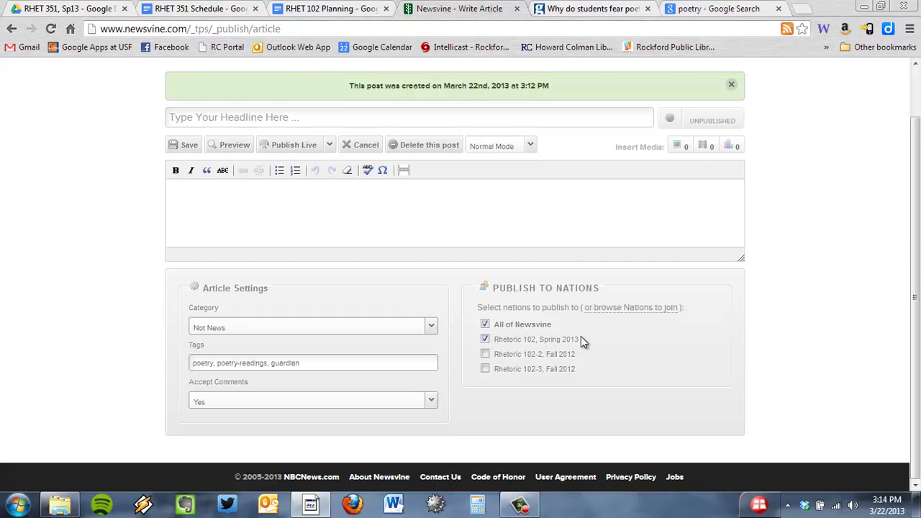
{"action": "scroll", "coordinate": [590, 335], "scroll_direction": "up", "scroll_amount": 1}
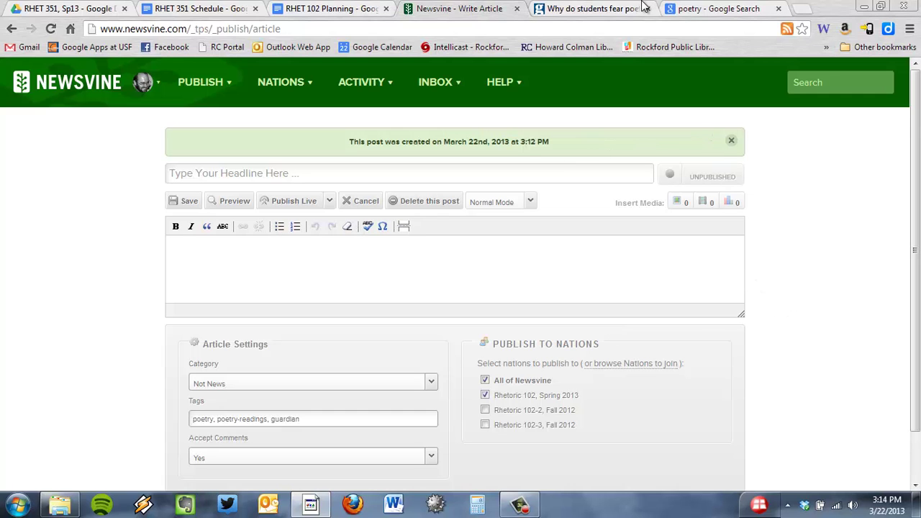
Glance at the Guardian article, then begin the Newsvine body with "Later tonight, I'm going to a poetry reading. I haven't been to one"
{"action": "left_click", "coordinate": [596, 7]}
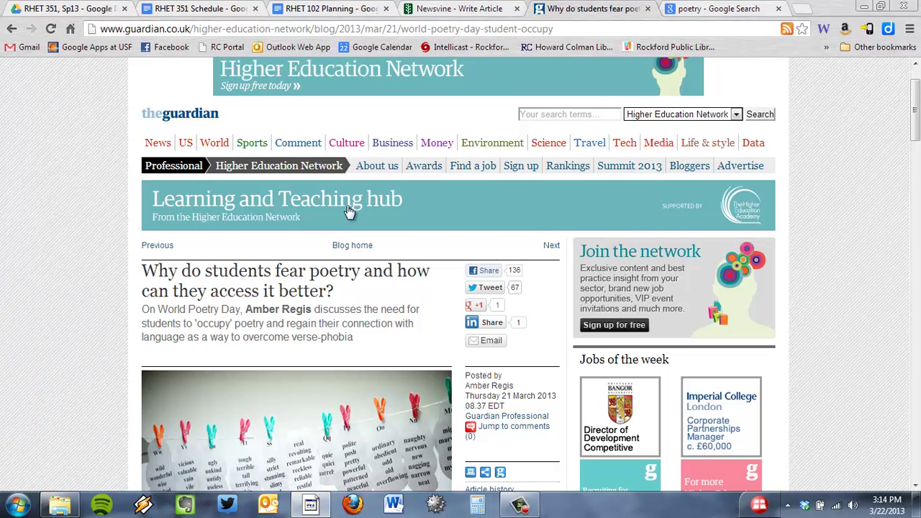
{"action": "scroll", "coordinate": [370, 205], "scroll_direction": "down", "scroll_amount": 2}
{"action": "left_click", "coordinate": [459, 8]}
{"action": "left_click", "coordinate": [446, 254]}
{"action": "type", "text": "Tonight"}
{"action": "key", "text": "BackSpace"}
{"action": "key", "text": "BackSpace"}
{"action": "key", "text": "BackSpace"}
{"action": "key", "text": "BackSpace"}
{"action": "key", "text": "BackSpace"}
{"action": "key", "text": "BackSpace"}
{"action": "key", "text": "BackSpace"}
{"action": "type", "text": "Later tonight"}
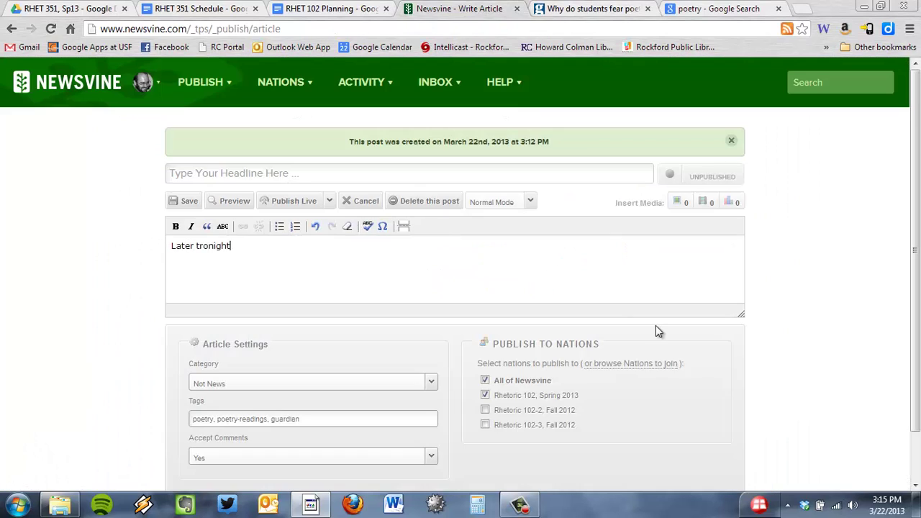
{"action": "type", "text": ", I'm going to a poetry reading. I haven't been to one"}
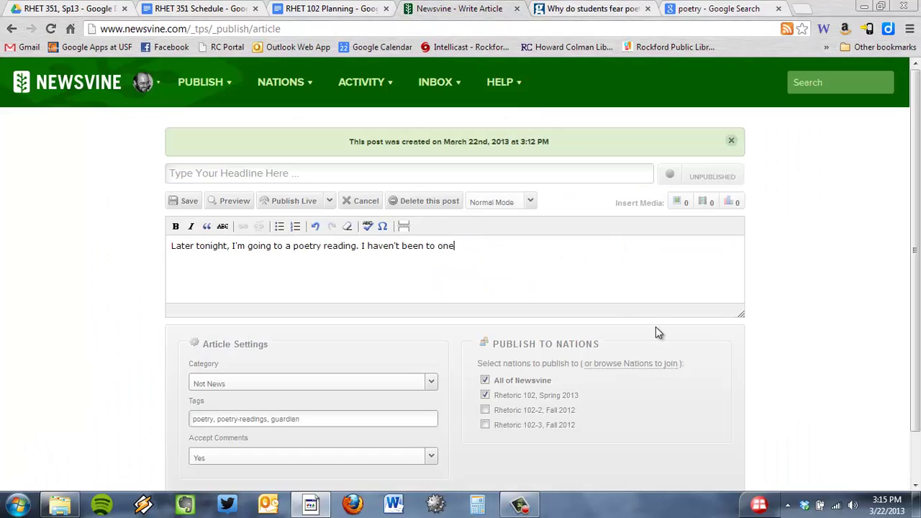
Continue the body with preparing by picking poems and food to make, and wondering why poetry feels so far away from everyday life
{"action": "type", "text": " for a long time, and as I prepare for it--"}
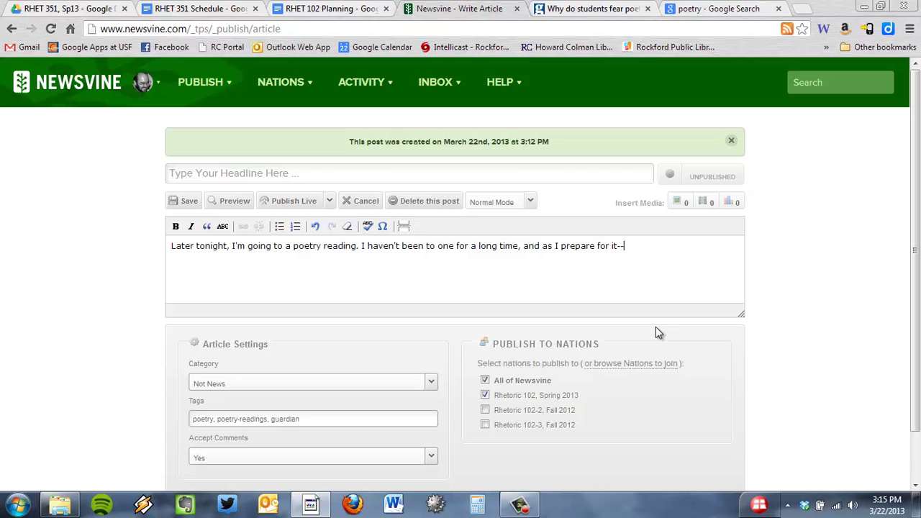
{"action": "type", "text": "picking poems, picking food to make--I"}
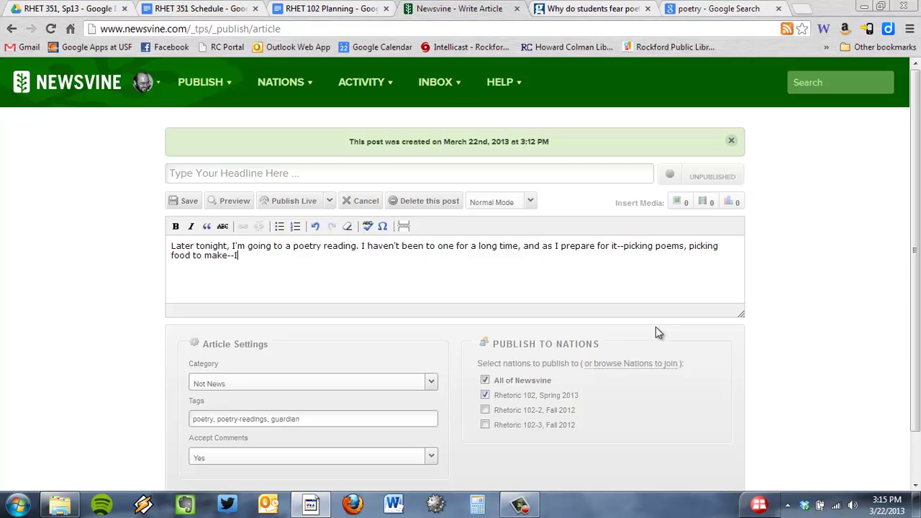
{"action": "type", "text": "'m wondering why poetry feels so far as"}
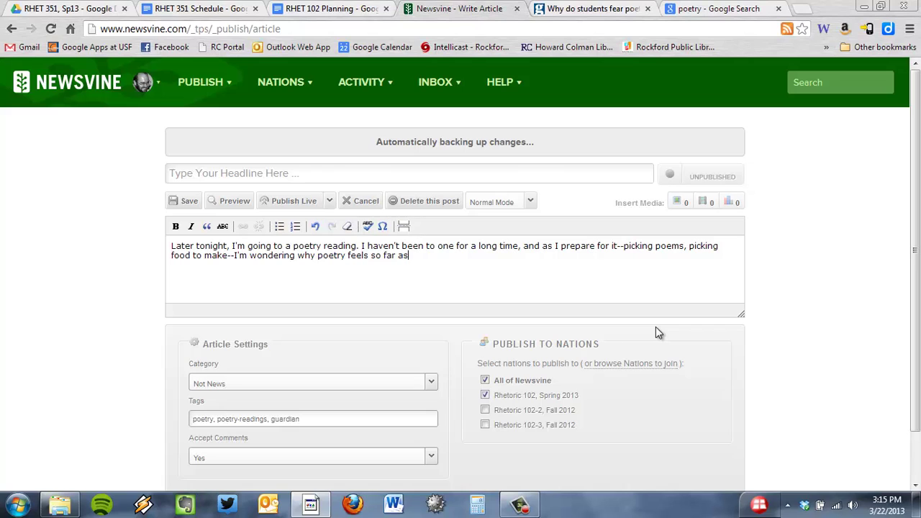
{"action": "type", "text": "way from my everyday life. In high school and early college, "}
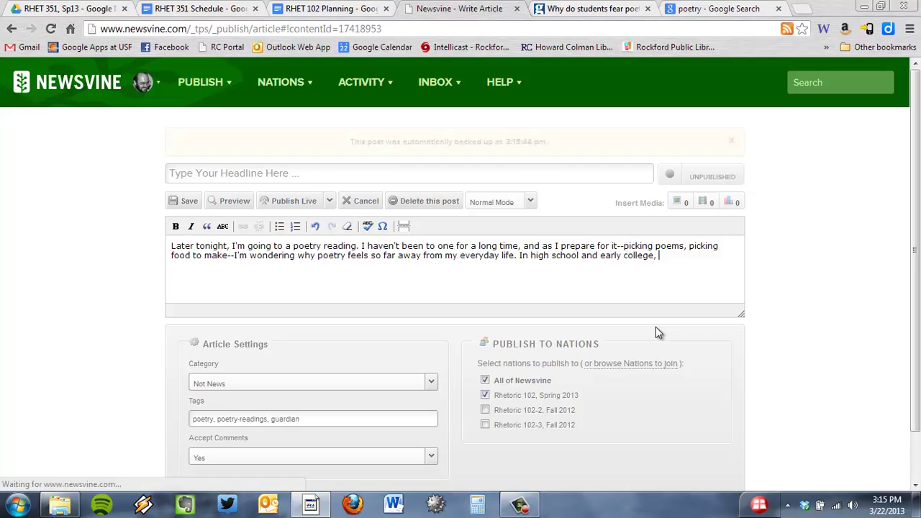
Continue the sentence about high school and early college with "I thought of myself as a Poet, with a capital P", italicizing the P
{"action": "type", "text": "I thought of myself as a "}
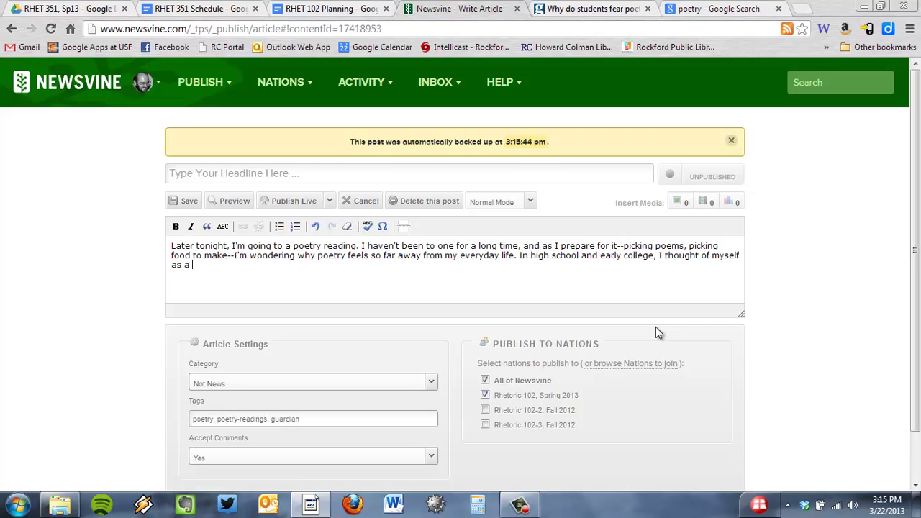
{"action": "type", "text": "Poet, with a capital"}
{"action": "key", "text": "ctrl+i"}
{"action": "type", "text": "P"}
{"action": "key", "text": "ctrl+i"}
Add no longer thinking of oneself that way, though still as a writer, finish with "What's changed?" and start a new paragraph at "In high school"
{"action": "type", "text": ". But I don't think of myself that way an"}
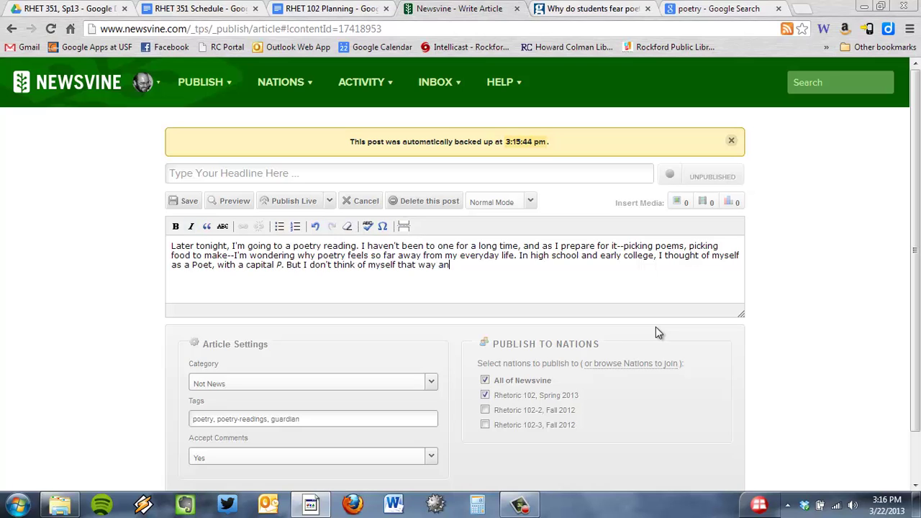
{"action": "type", "text": "y more (even though I still think of myself as a writer)"}
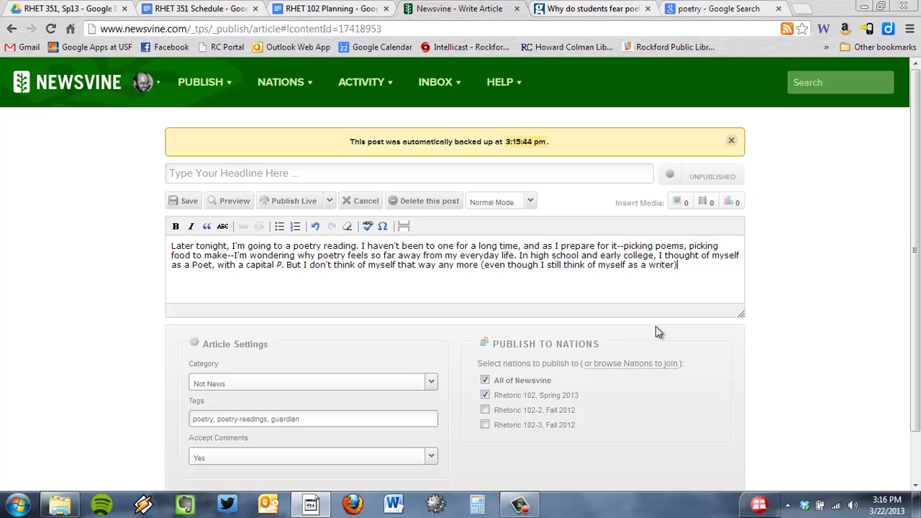
{"action": "type", "text": ". What's changed?"}
{"action": "left_click", "coordinate": [520, 256]}
{"action": "key", "text": "Return"}
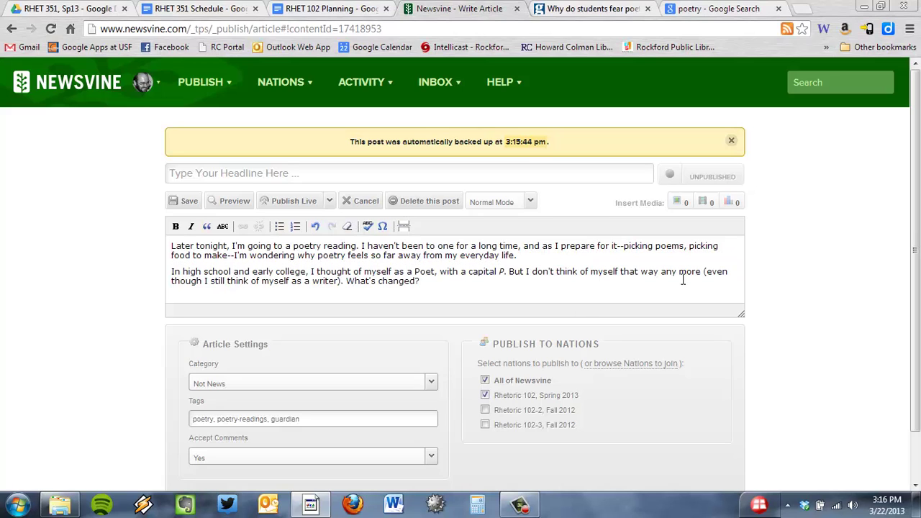
Start a third paragraph with "Thinking about this issue led me to a piece in the Guardian by", italicizing Guardian and adding the author's name from the article
{"action": "key", "text": "Return"}
{"action": "type", "text": "Thinking about this issue led me to"}
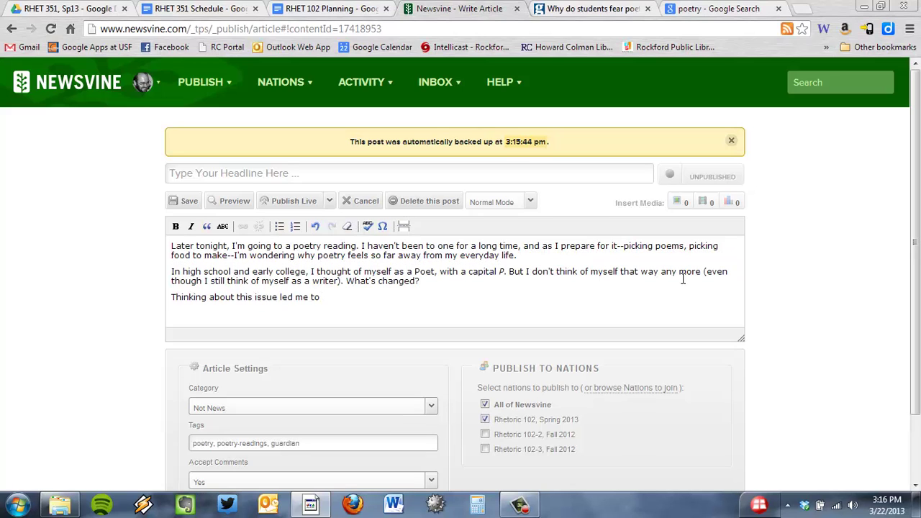
{"action": "type", "text": " a piece in the Guardian"}
{"action": "left_click", "coordinate": [593, 8]}
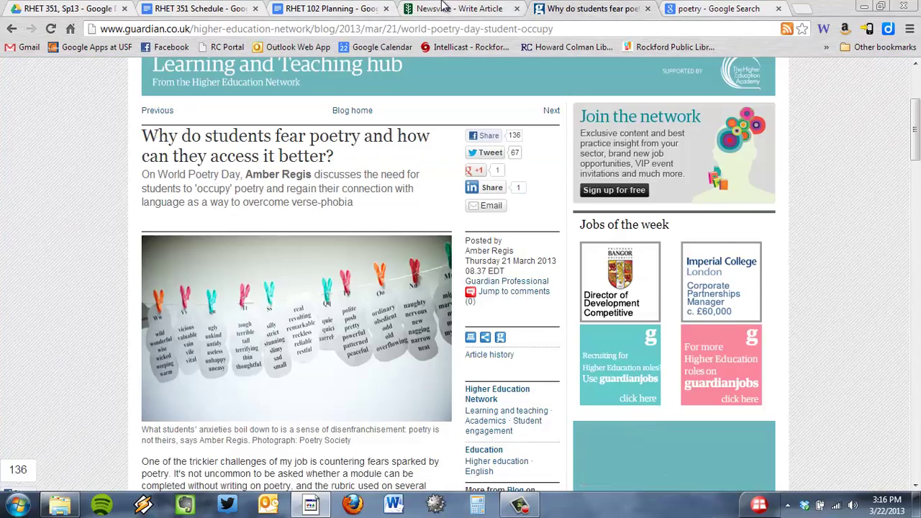
{"action": "left_click", "coordinate": [442, 7]}
{"action": "type", "text": "by Amber Regis. She"}
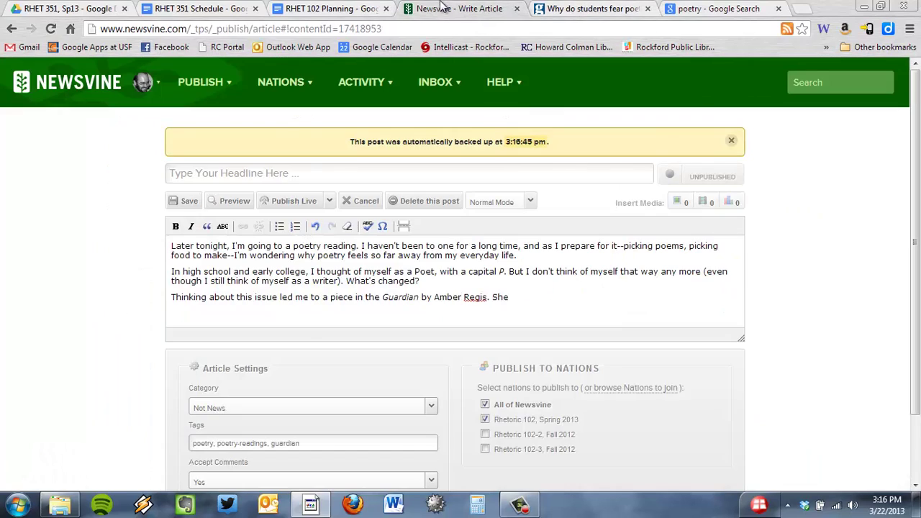
Link the phrase from "a piece in the Guardian" through the author's name to the Guardian article's web address
{"action": "left_click", "coordinate": [565, 7]}
{"action": "left_click", "coordinate": [443, 7]}
{"action": "left_click_drag", "start_coordinate": [323, 298], "coordinate": [487, 297]}
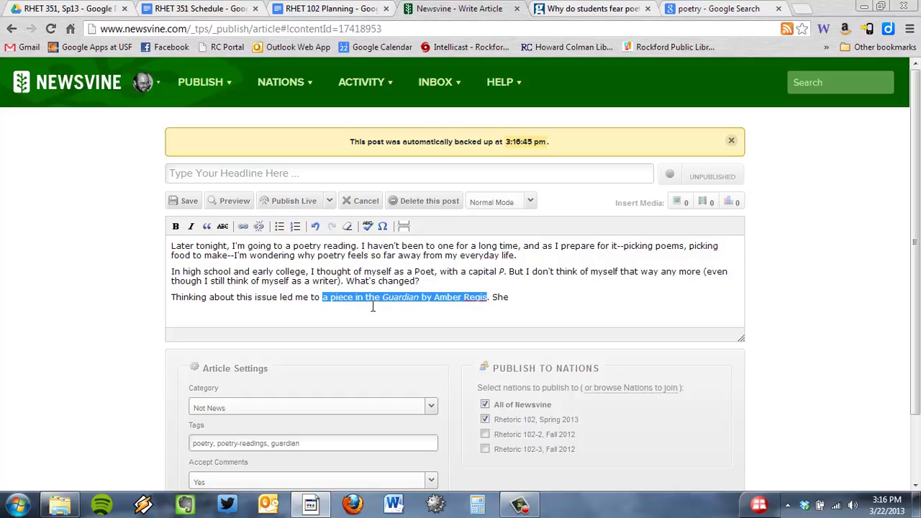
{"action": "left_click", "coordinate": [243, 226]}
{"action": "key", "text": "ctrl+v"}
{"action": "left_click", "coordinate": [396, 335]}
Continue with "She's a teacher (like me), and she's trying to figure out what has changed in the perception of poetry these days."
{"action": "left_click", "coordinate": [722, 302]}
{"action": "type", "text": "con"}
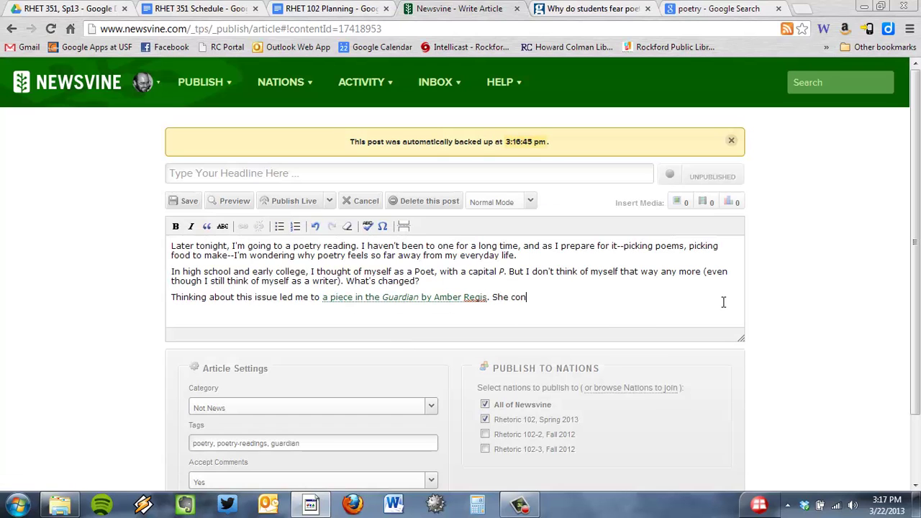
{"action": "type", "text": "sid"}
{"action": "key", "text": "BackSpace"}
{"action": "key", "text": "BackSpace"}
{"action": "key", "text": "BackSpace"}
{"action": "key", "text": "BackSpace"}
{"action": "key", "text": "BackSpace"}
{"action": "key", "text": "BackSpace"}
{"action": "key", "text": "BackSpace"}
{"action": "type", "text": "'s a teacher (like me), "}
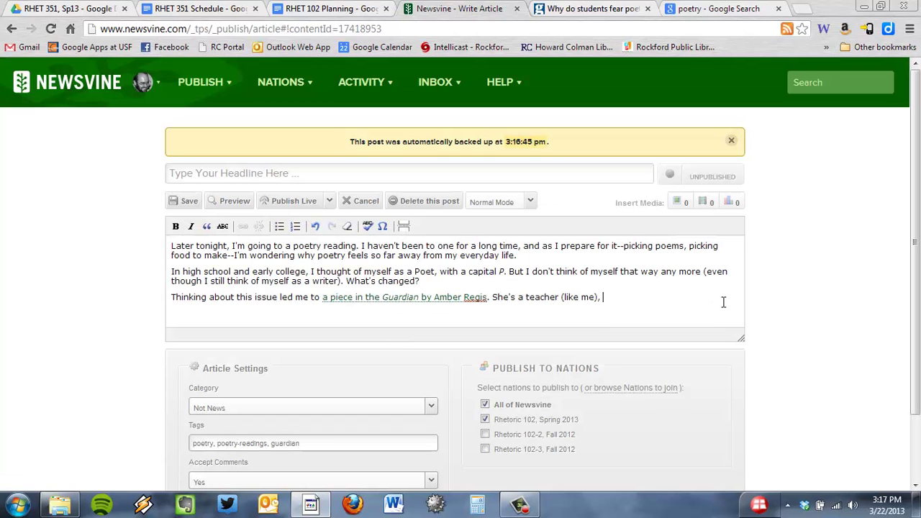
{"action": "type", "text": "and she's trying to figure out what has changed in the per"}
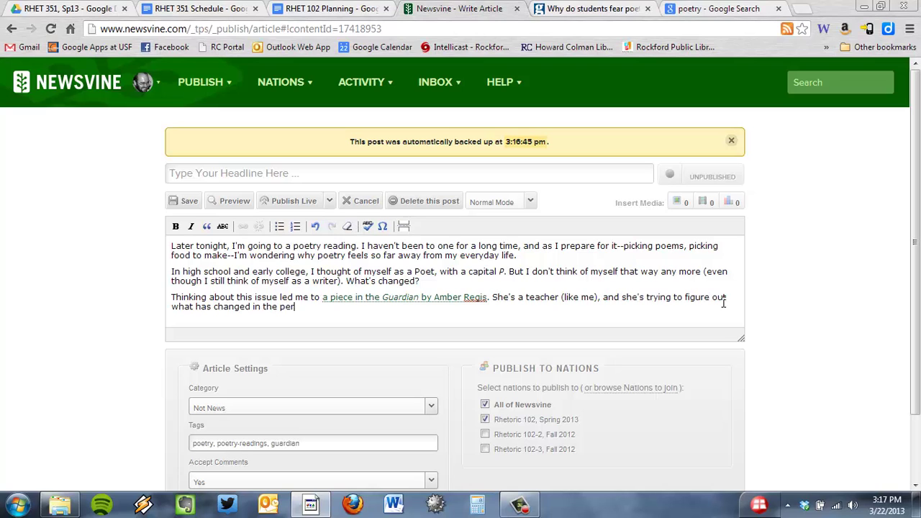
{"action": "type", "text": "ception of poetry these days. And many of her"}
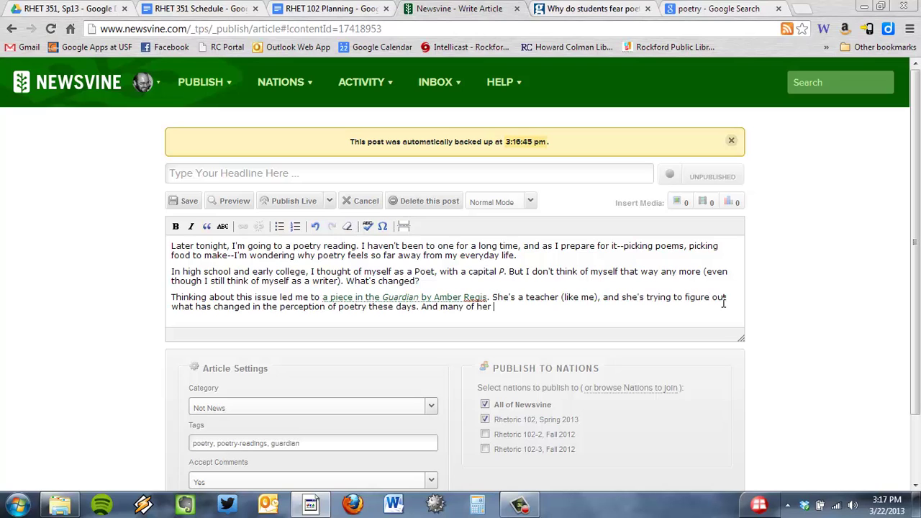
Rewrite the start of the following sentence as "Many of her answers seem pretty spot on:"
{"action": "key", "text": "BackSpace"}
{"action": "key", "text": "BackSpace"}
{"action": "key", "text": "BackSpace"}
{"action": "key", "text": "BackSpace"}
{"action": "key", "text": "BackSpace"}
{"action": "key", "text": "BackSpace"}
{"action": "key", "text": "BackSpace"}
{"action": "key", "text": "BackSpace"}
{"action": "key", "text": "BackSpace"}
{"action": "key", "text": "BackSpace"}
{"action": "key", "text": "BackSpace"}
{"action": "key", "text": "BackSpace"}
{"action": "key", "text": "BackSpace"}
{"action": "key", "text": "BackSpace"}
{"action": "key", "text": "BackSpace"}
{"action": "key", "text": "BackSpace"}
{"action": "type", "text": "Many of her ideas"}
{"action": "type", "text": "answers seem pretty spot on:"}
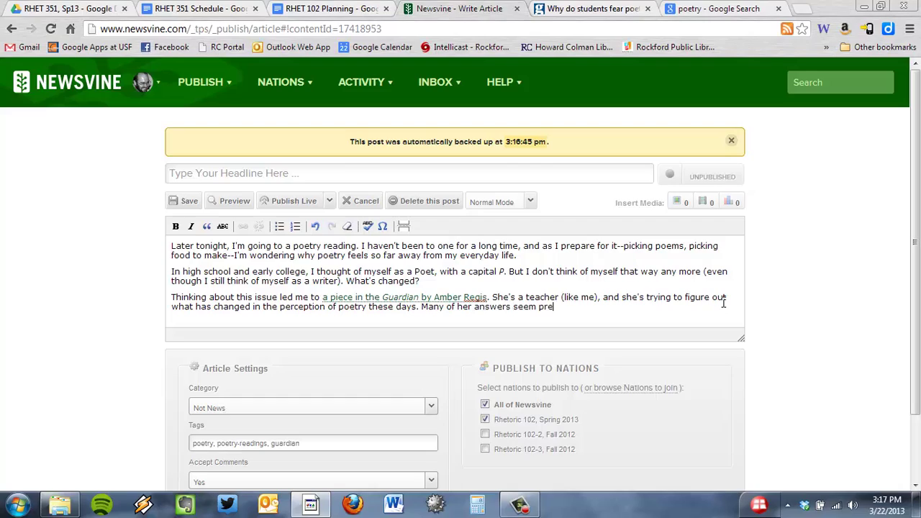
Copy the Guardian paragraph starting "Poetry suffers from an image problem" into a new paragraph of the draft and format it as a block quote
{"action": "key", "text": "Return"}
{"action": "key", "text": "ctrl+Tab"}
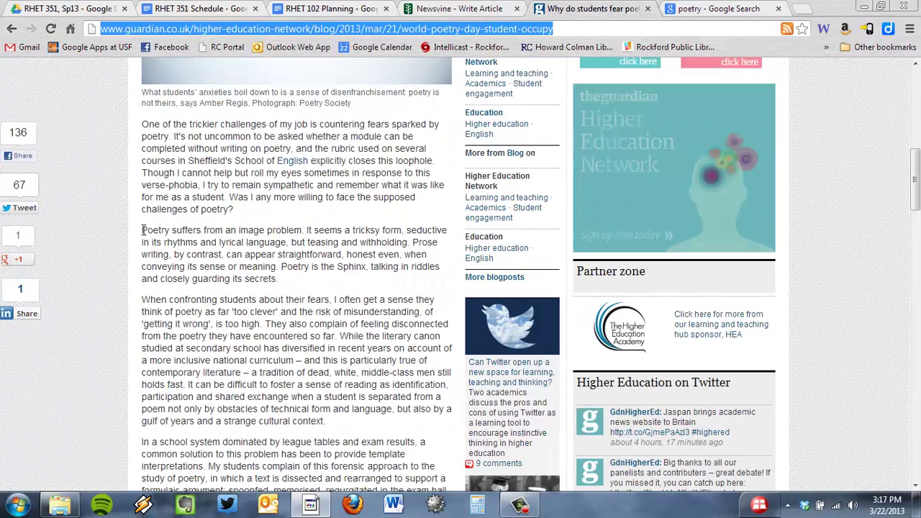
{"action": "triple_click", "coordinate": [216, 234]}
{"action": "key", "text": "ctrl+c"}
{"action": "key", "text": "ctrl+shift+Tab"}
{"action": "key", "text": "ctrl+v"}
{"action": "left_click_drag", "start_coordinate": [164, 328], "coordinate": [169, 322]}
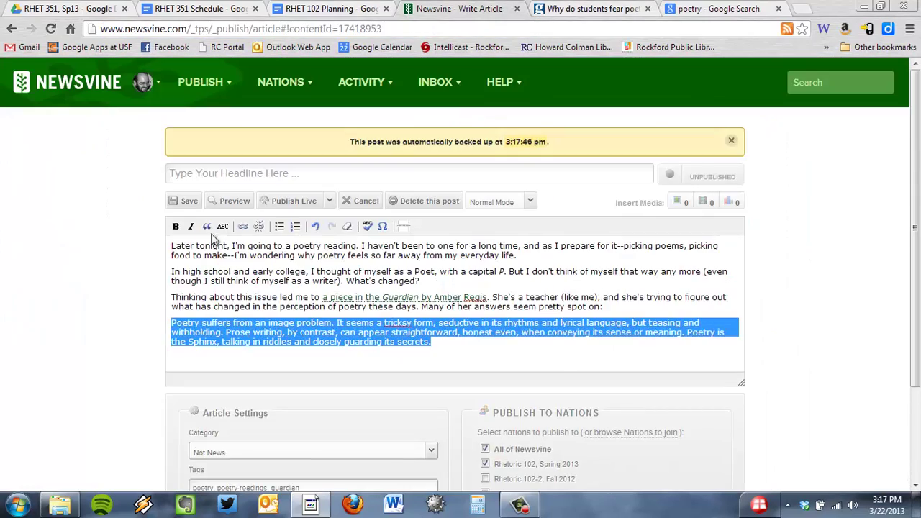
{"action": "left_click", "coordinate": [207, 226]}
Below the quote, write "My first reaction is, "Yes, she's right! Poetry does seem that way to students!", with "does" in italics
{"action": "scroll", "coordinate": [776, 316], "scroll_direction": "down", "scroll_amount": 1}
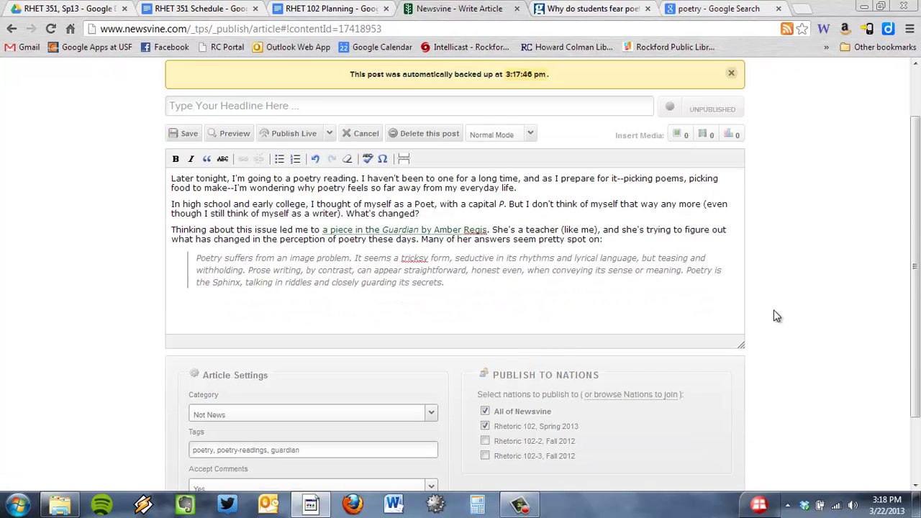
{"action": "type", "text": "y first reaction is, \"Yes"}
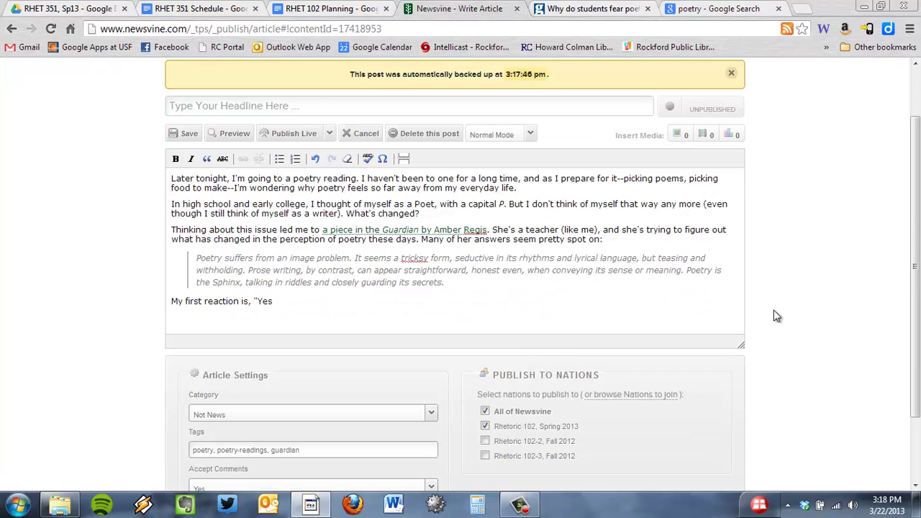
{"action": "type", "text": ", she's right! Poetry"}
{"action": "key", "text": "ctrl+i"}
{"action": "type", "text": "does"}
{"action": "key", "text": "ctrl+i"}
{"action": "type", "text": "seem that way to students!"}
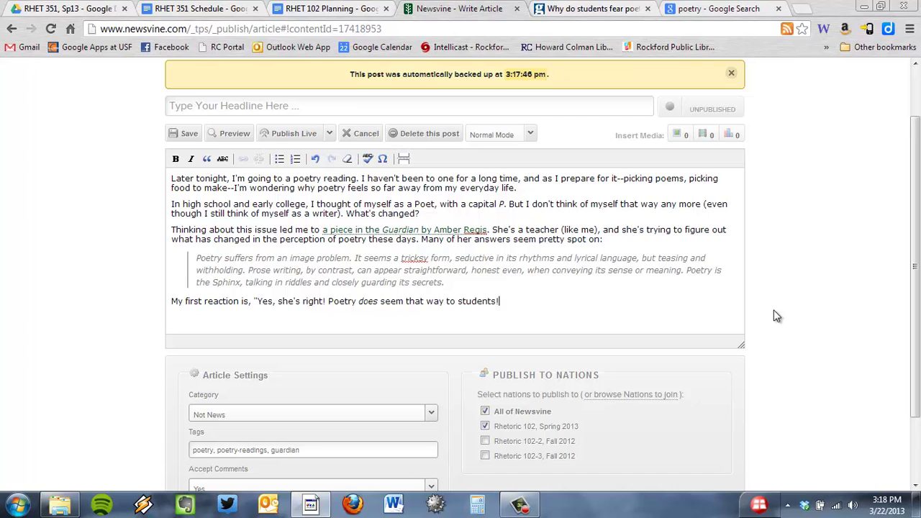
Add the sentence "They so often want straightforward, simple answers, not the "tricksy form" of poetry."
{"action": "type", "text": " They so often want stra"}
{"action": "key", "text": "BackSpace"}
{"action": "key", "text": "BackSpace"}
{"action": "key", "text": "BackSpace"}
{"action": "key", "text": "BackSpace"}
{"action": "key", "text": "BackSpace"}
{"action": "key", "text": "BackSpace"}
{"action": "key", "text": "BackSpace"}
{"action": "key", "text": "BackSpace"}
{"action": "key", "text": "BackSpace"}
{"action": "type", "text": "so often want straightforward, simp"}
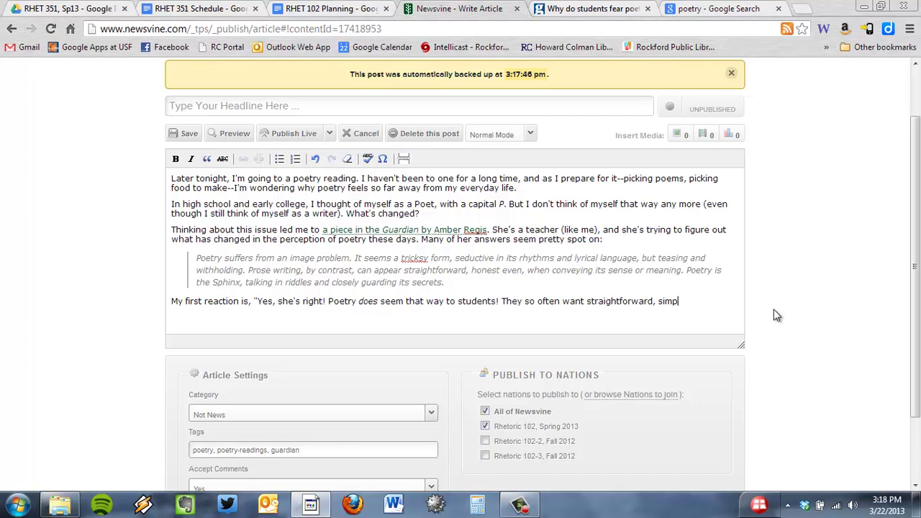
{"action": "type", "text": "le answers, not the"}
{"action": "right_click", "coordinate": [775, 316]}
{"action": "type", "text": "\"tr"}
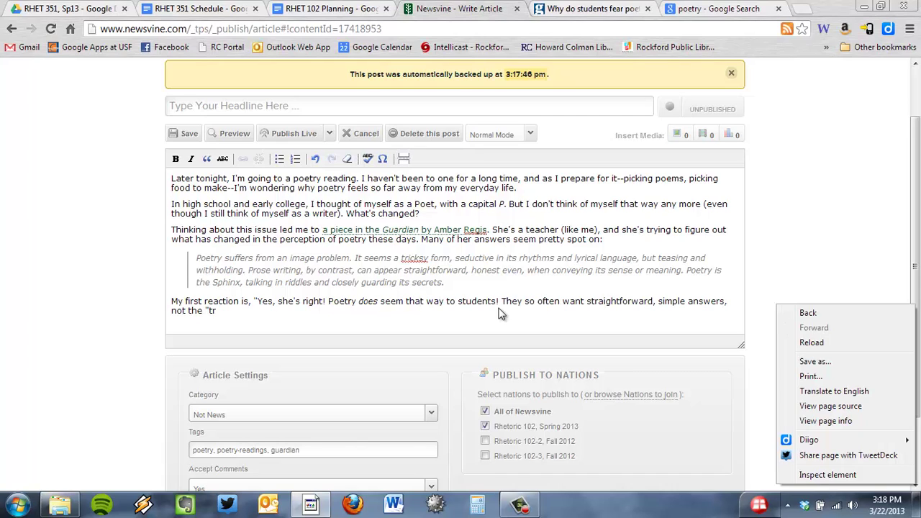
{"action": "type", "text": "icksy\" form\" of poetry."}
Start a new paragraph with "But then I have to pause and consider myself, and my own shifting attitudes. And I think I have"
{"action": "key", "text": "Return"}
{"action": "type", "text": "But then I"}
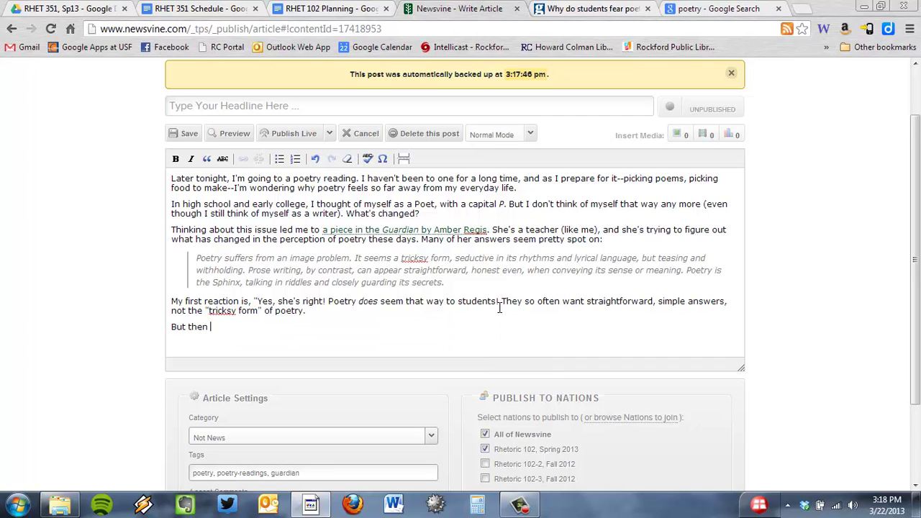
{"action": "type", "text": " have to pause and"}
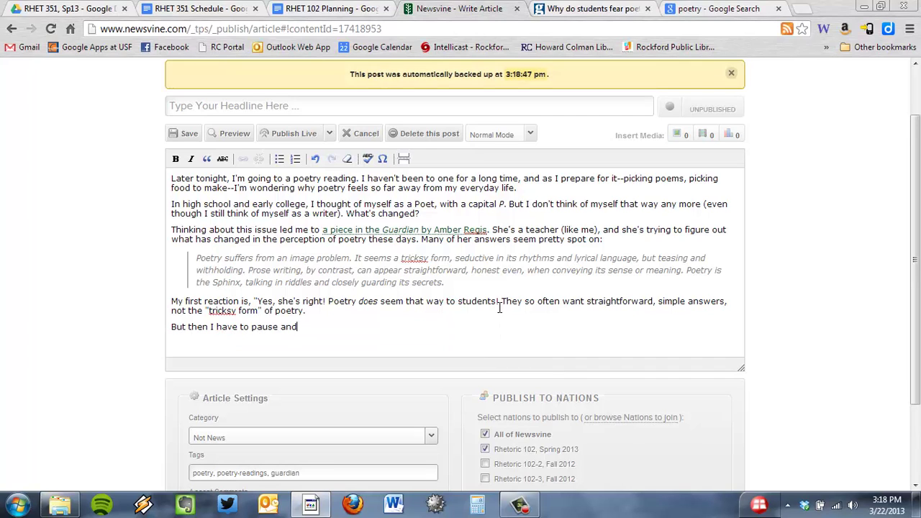
{"action": "type", "text": " consider myself, and my own "}
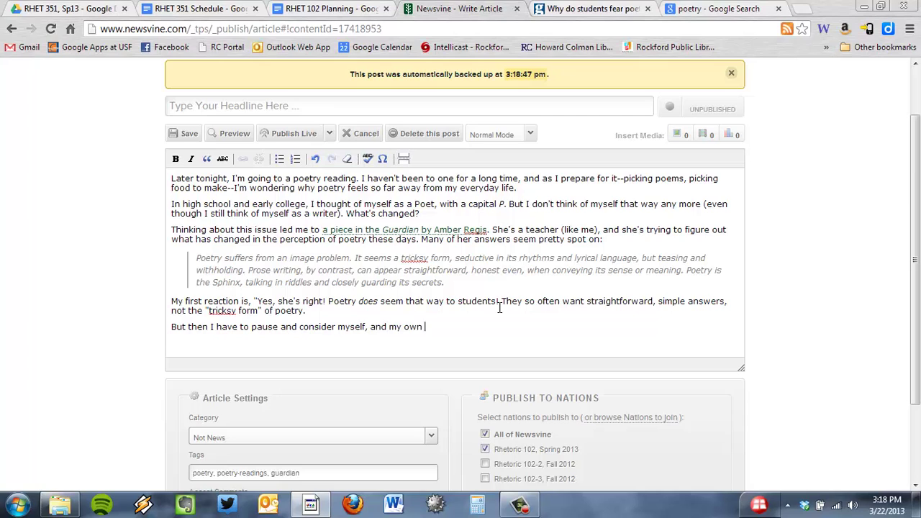
{"action": "type", "text": "non-poetic"}
{"action": "key", "text": "BackSpace"}
{"action": "key", "text": "BackSpace"}
{"action": "key", "text": "BackSpace"}
{"action": "key", "text": "BackSpace"}
{"action": "key", "text": "BackSpace"}
{"action": "key", "text": "BackSpace"}
{"action": "type", "text": "shifting attitudes. And I think I have"}
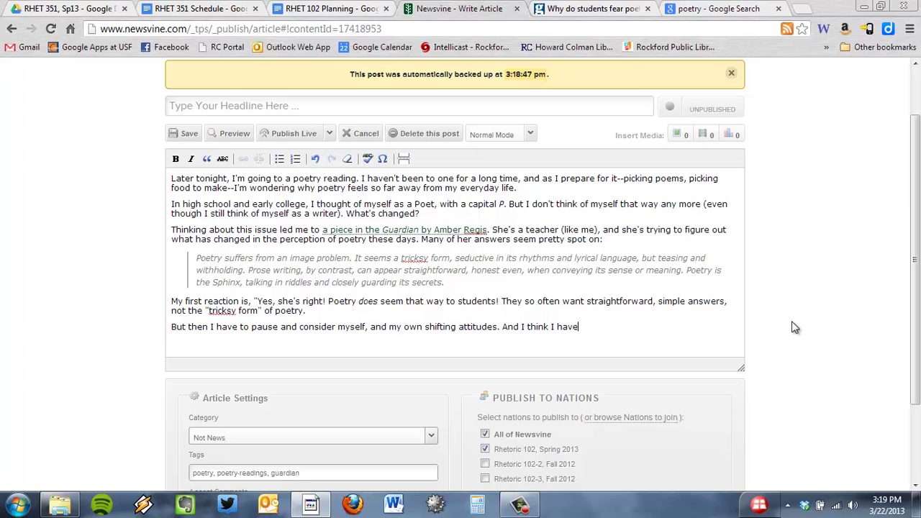
Complete the sentence by admitting prose's "honest" ease feels more attractive at times, fits more easily into my schedule, and requires less to create and consume
{"action": "type", "text": " to admit that the \"honest"}
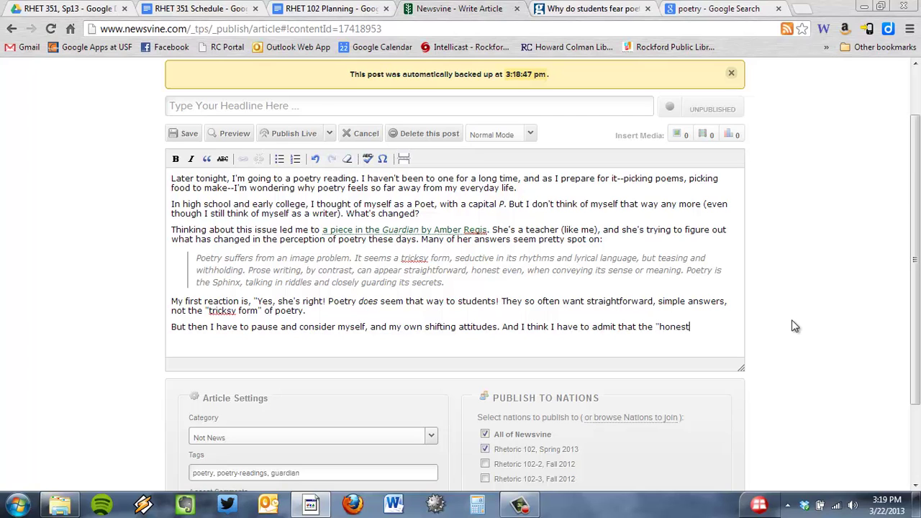
{"action": "type", "text": "\" ease of prose does at times feel more attractive, more easily fit into my own"}
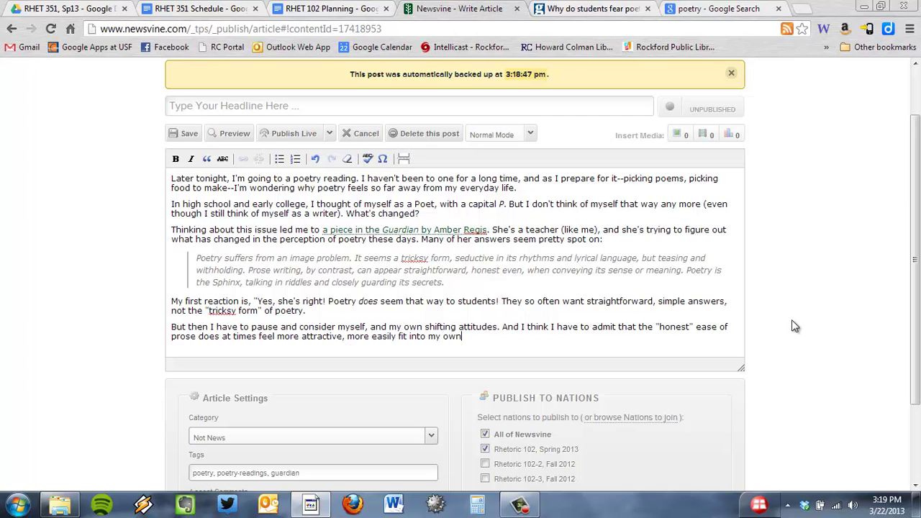
{"action": "key", "text": "BackSpace"}
{"action": "key", "text": "BackSpace"}
{"action": "key", "text": "BackSpace"}
{"action": "type", "text": "schedule, it requires les"}
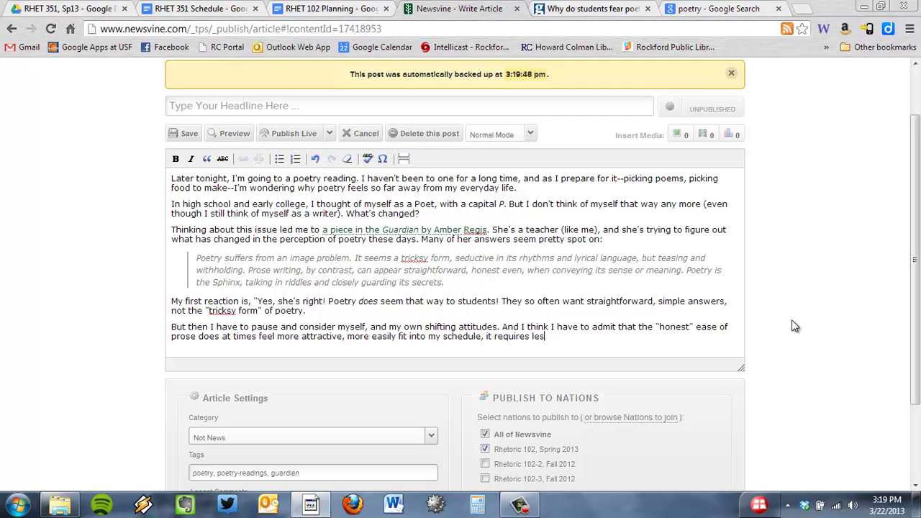
{"action": "type", "text": "s of me to create and consume."}
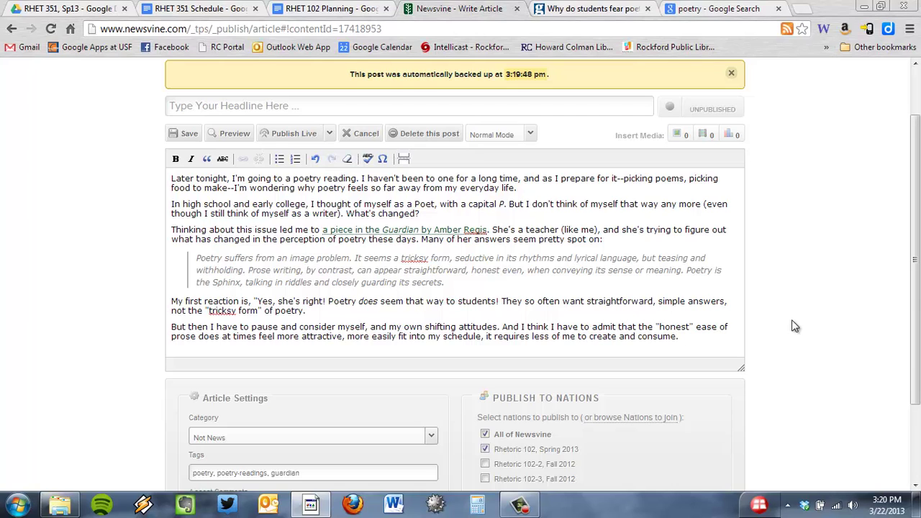
Begin a parenthetical paragraph asking "What kind of prose are you reading?" and continue with "Tons of prose genres, including all sorts of lyric and personal"
{"action": "key", "text": "Return"}
{"action": "type", "text": "(The obvious question here is, \"What kind "}
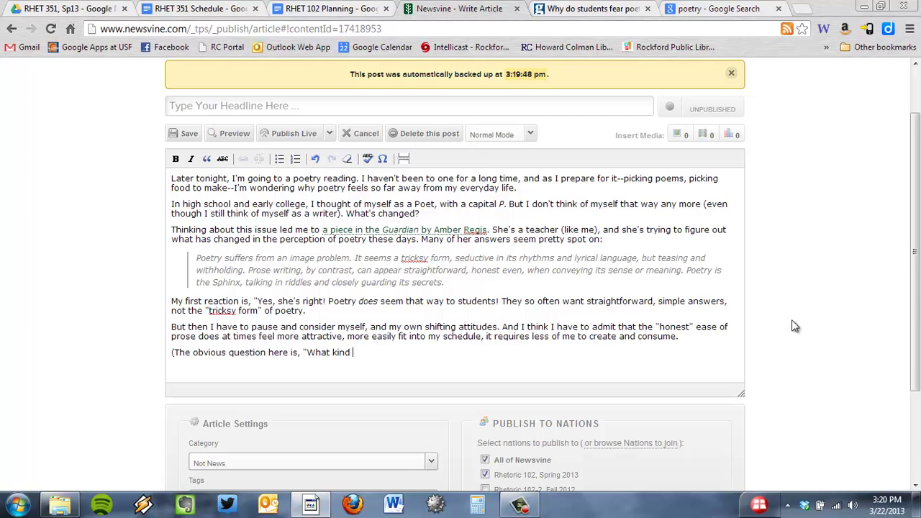
{"action": "type", "text": "of prose are you reading? Tons of prose genres, including "}
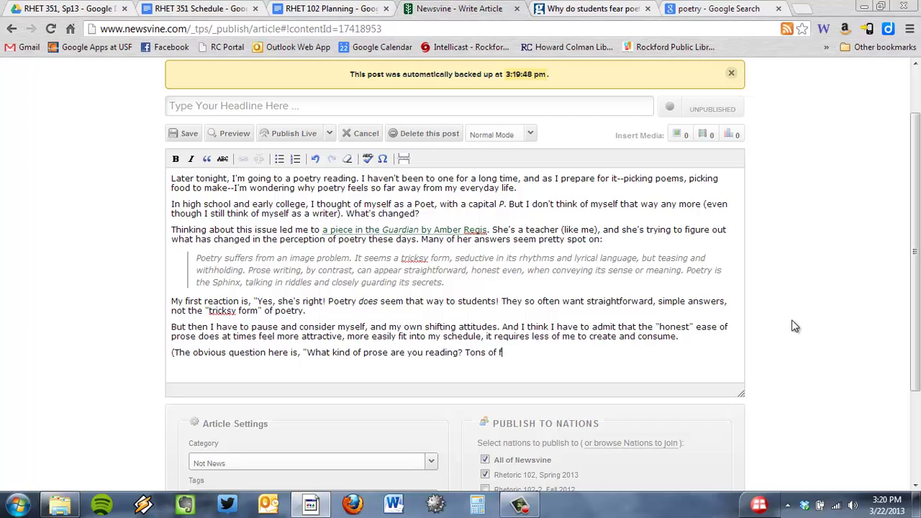
{"action": "type", "text": "lyric essays"}
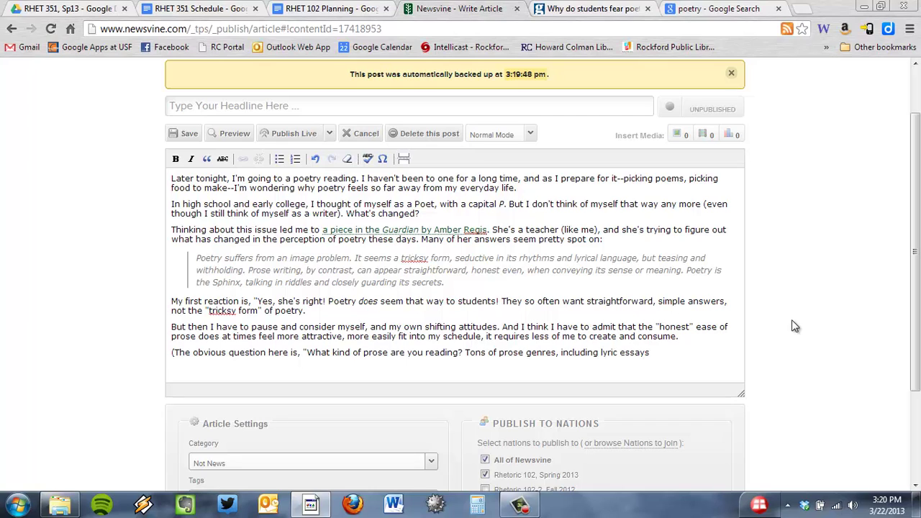
{"action": "key", "text": "BackSpace"}
{"action": "key", "text": "BackSpace"}
{"action": "key", "text": "BackSpace"}
{"action": "key", "text": "BackSpace"}
{"action": "key", "text": "BackSpace"}
{"action": "key", "text": "BackSpace"}
{"action": "key", "text": "BackSpace"}
{"action": "key", "text": "BackSpace"}
{"action": "key", "text": "BackSpace"}
{"action": "type", "text": "all sorts of lyric and personal "}
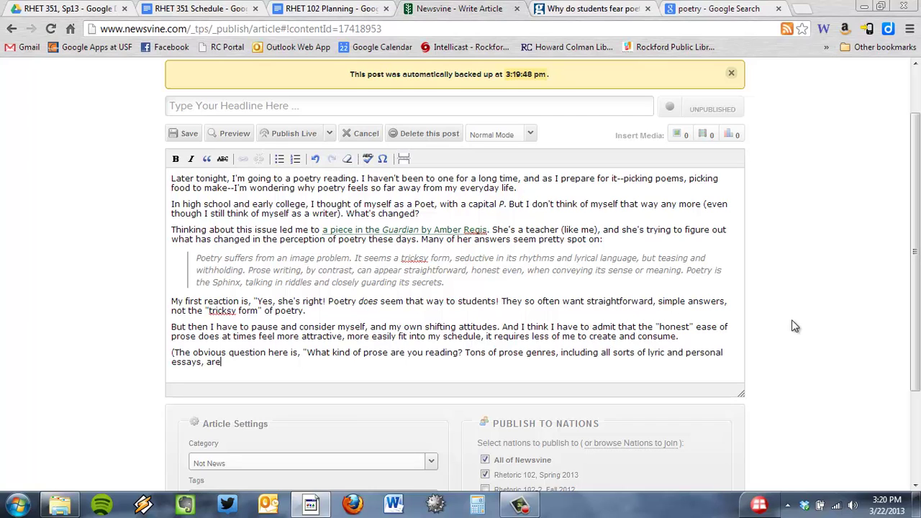
Continue the parenthetical paragraph with "essays, are tough, "dishonest"--poetic, even!" Yes, I know. Maybe I'm reaching for the easy answer"
{"action": "type", "text": "essays, are tough, \"dishonest\"--poetic, e"}
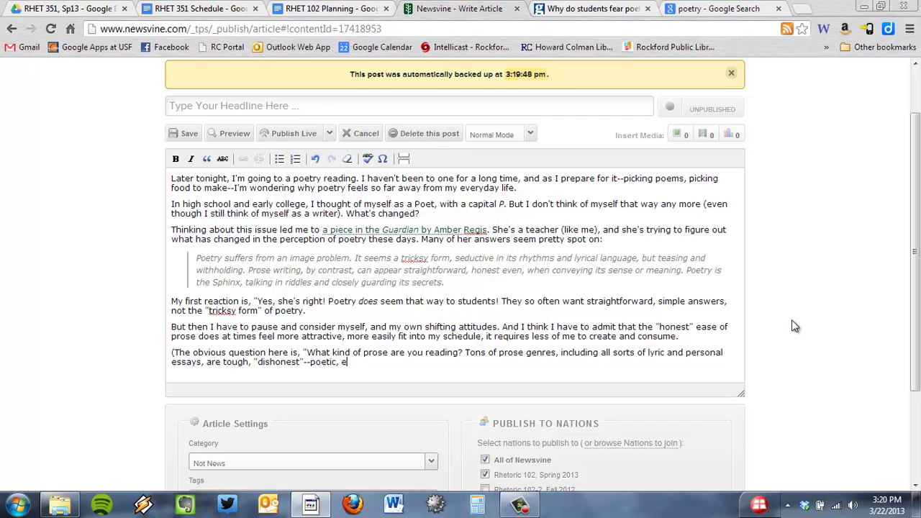
{"action": "type", "text": "ven!\" Yes, I know. "}
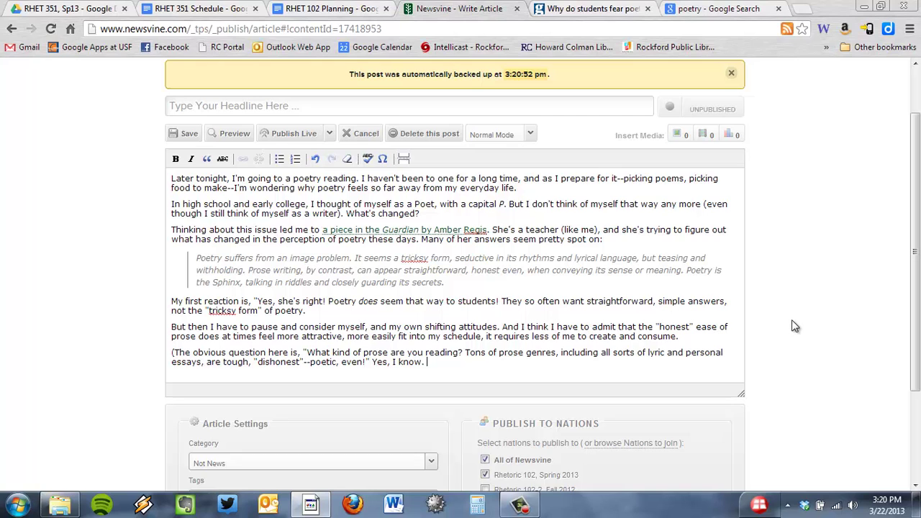
{"action": "type", "text": "Maybe I'm reaching for the easy answer"}
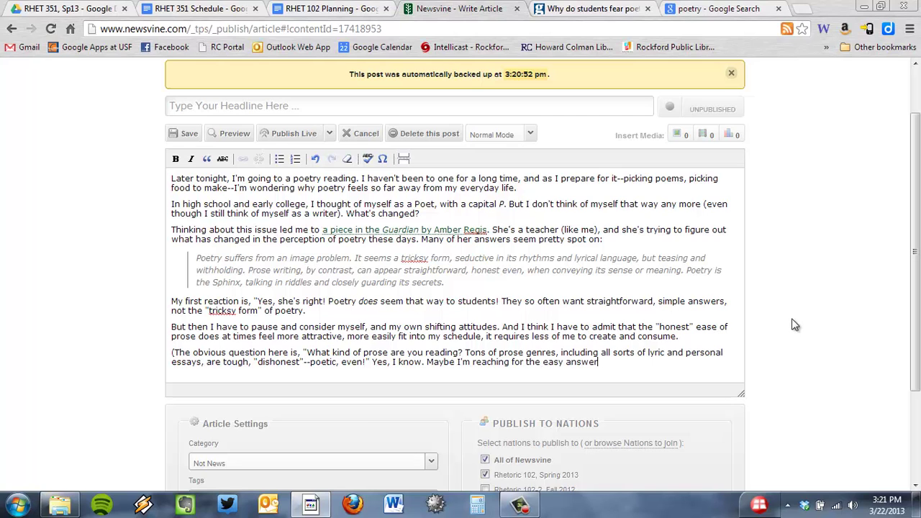
Finish the aside about some reason for moving away from everyday poetry reading and writing, and add "(Do you see how much I crave easy answers?)"
{"action": "type", "text": ". But there has to be some reason I've move"}
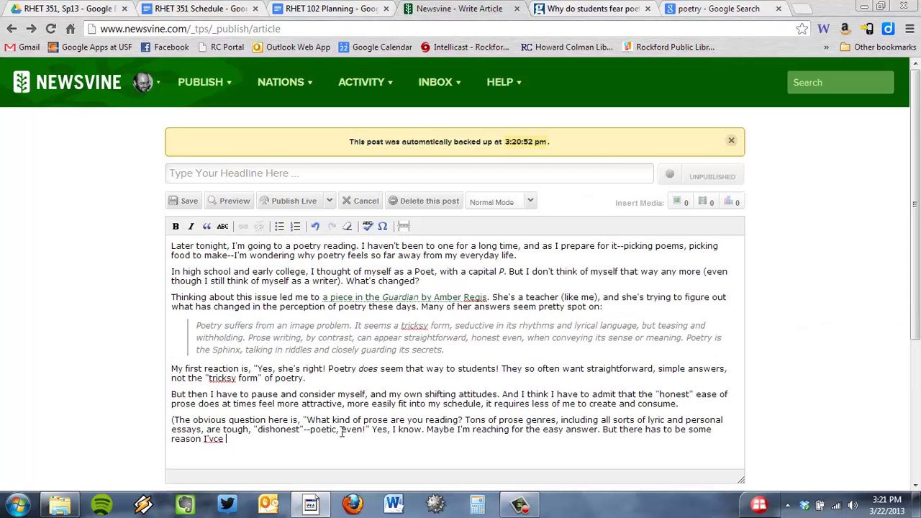
{"action": "type", "text": "d away from reading and writing poetry as part of m"}
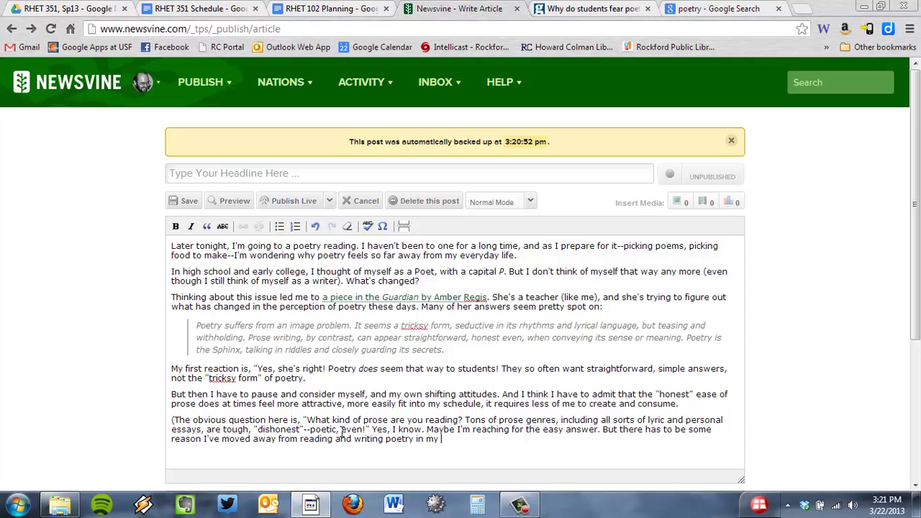
{"action": "type", "text": "y everyday life."}
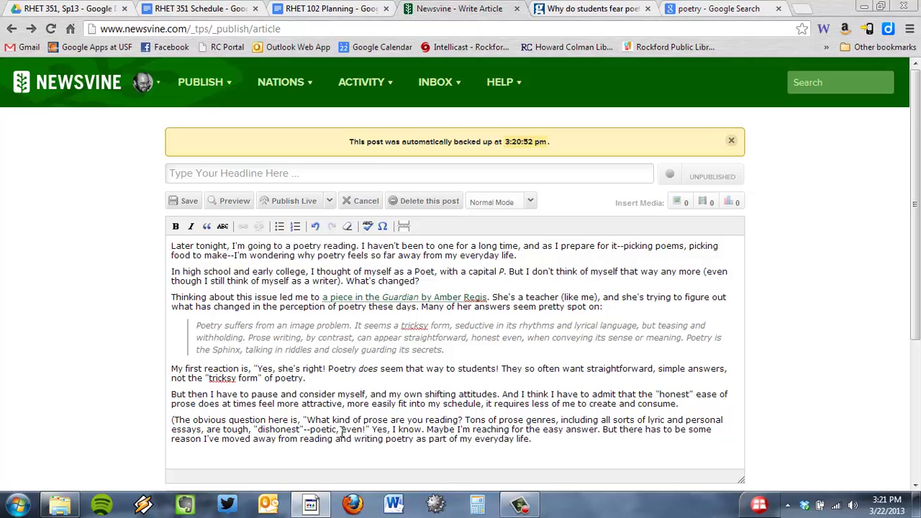
{"action": "type", "text": ") (Do you see how much I crave easy answers?)"}
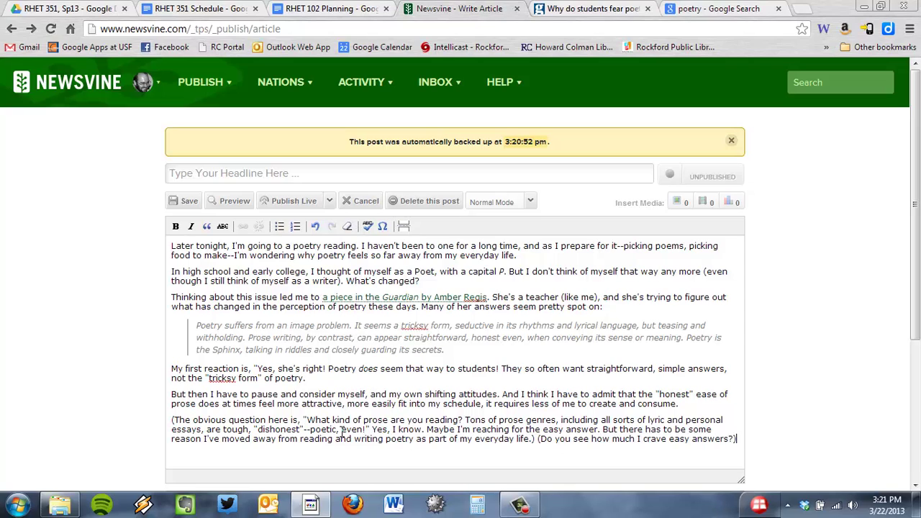
{"action": "key", "text": "Return"}
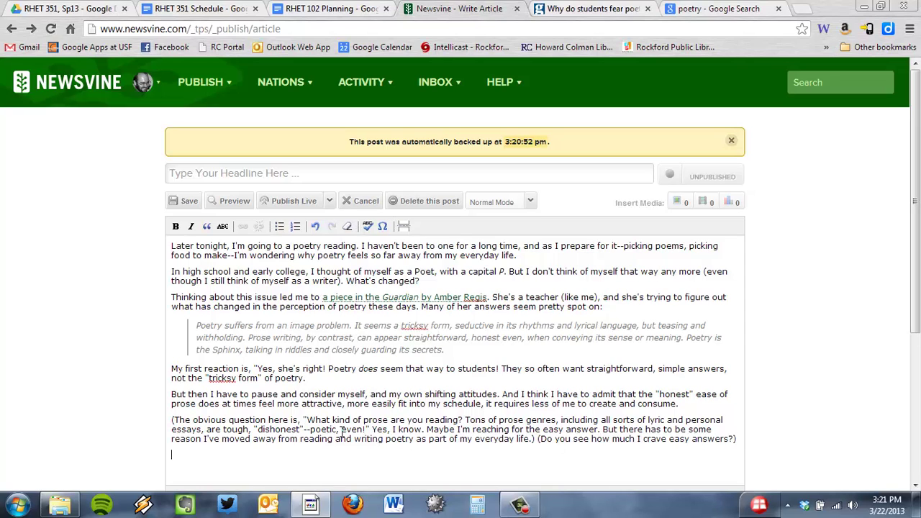
Copy "far 'too clever' and the risk of misunderstanding, of 'getting it wrong', is too high." from the Guardian article
{"action": "key", "text": "ctrl+Tab"}
{"action": "scroll", "coordinate": [287, 182], "scroll_direction": "down", "scroll_amount": 2}
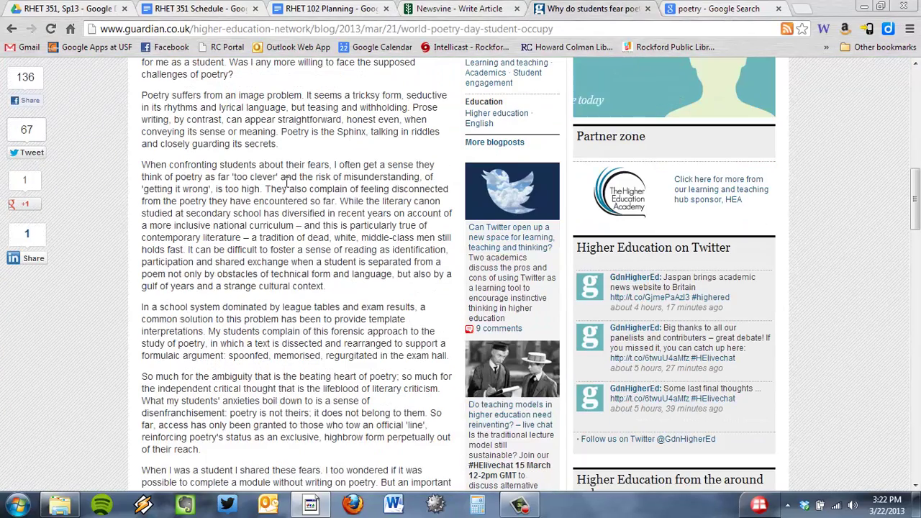
{"action": "mouse_move", "coordinate": [267, 188]}
{"action": "left_mouse_down"}
{"action": "mouse_move", "coordinate": [305, 176]}
{"action": "mouse_move", "coordinate": [272, 176]}
{"action": "mouse_move", "coordinate": [267, 187]}
{"action": "left_mouse_up"}
{"action": "key", "text": "ctrl+c"}
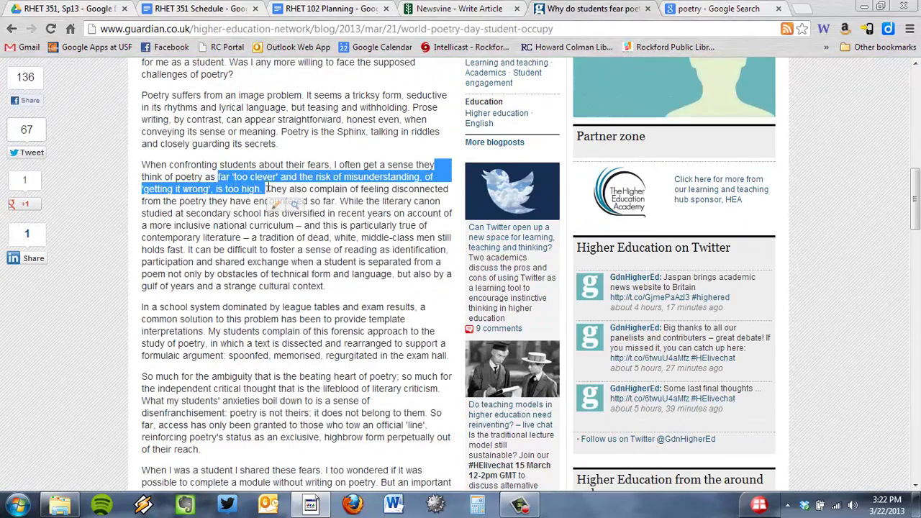
Begin a new article paragraph saying the Guardian author also discusses "the social dangers of discussing poetry in a classroom setting"
{"action": "key", "text": "ctrl+shift+Tab"}
{"action": "type", "text": "Regis also discusses the social dangers of"}
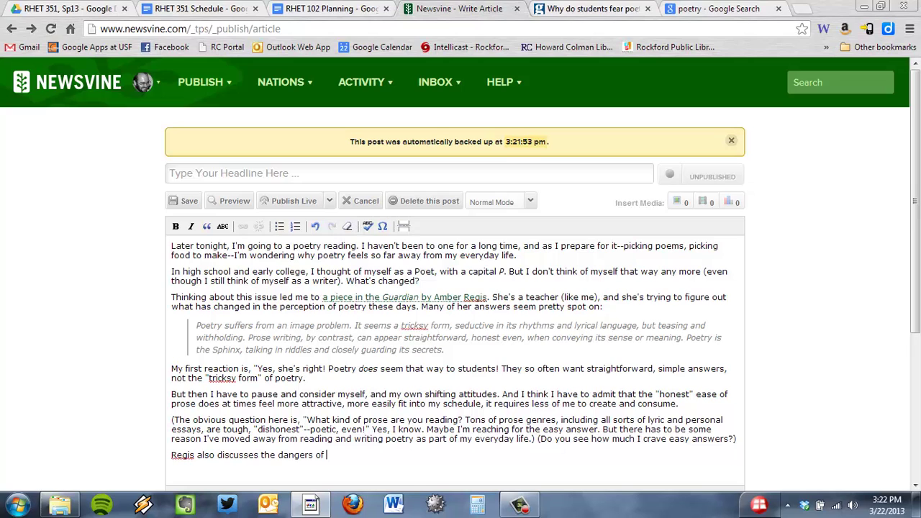
{"action": "type", "text": " discussing poetry in a"}
{"action": "left_click", "coordinate": [259, 454]}
{"action": "type", "text": "social"}
{"action": "left_click", "coordinate": [450, 455]}
{"action": "type", "text": "classroom setting:"}
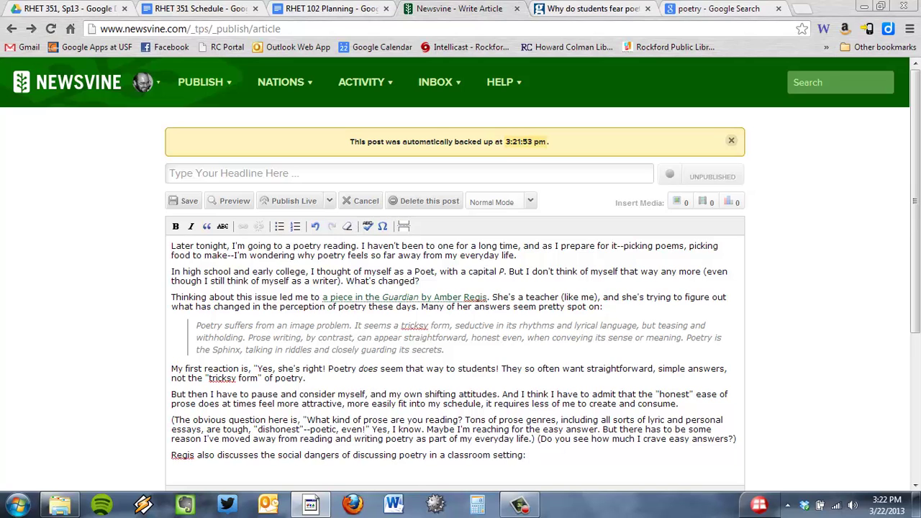
Insert the copied Guardian passage after "classroom setting", introducing it with ", how it seems" and an opening quotation mark
{"action": "key", "text": "ctrl+v"}
{"action": "key", "text": "BackSpace"}
{"action": "type", "text": ", how it seems \""}
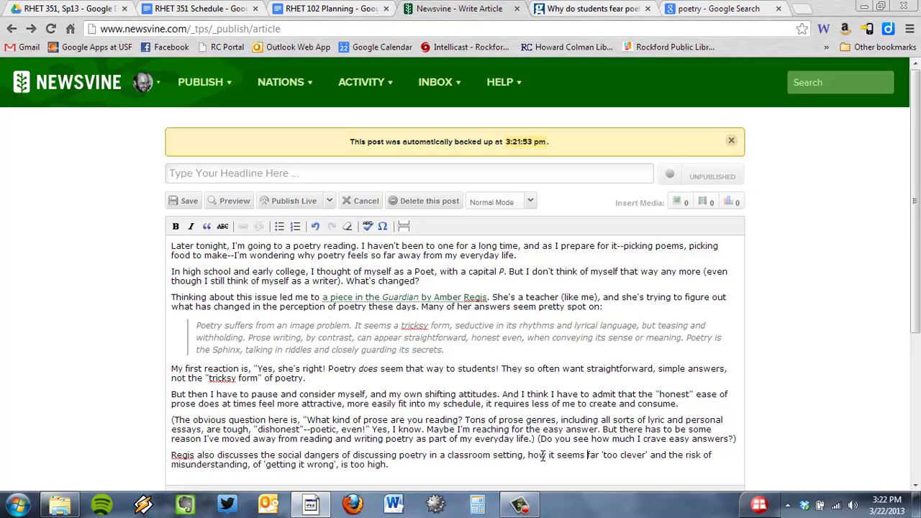
After the quotation, add "Again, I'm tempted to say, "That's right! Other people are like that, but not me!""
{"action": "key", "text": "ctrl+End"}
{"action": "scroll", "coordinate": [733, 345], "scroll_direction": "down", "scroll_amount": 2}
{"action": "type", "text": "Again, I'm tempted to say, \"Tha"}
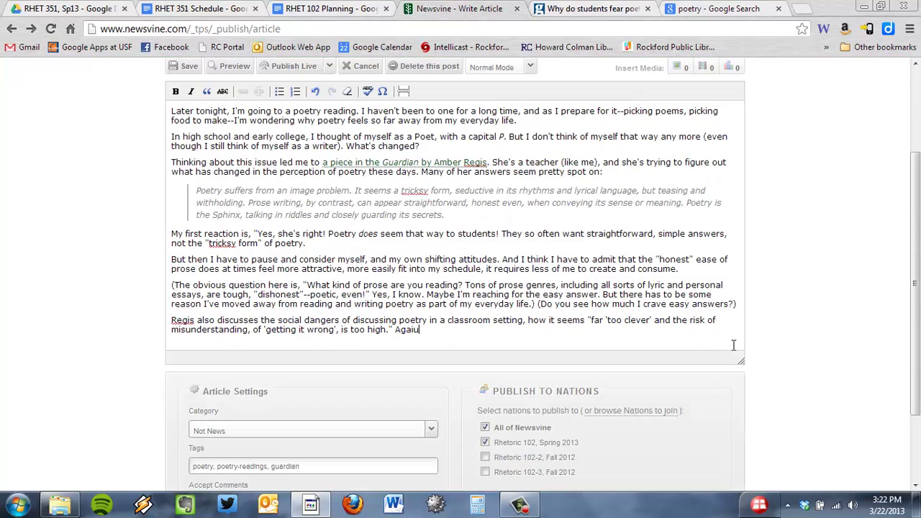
{"action": "type", "text": "t's right"}
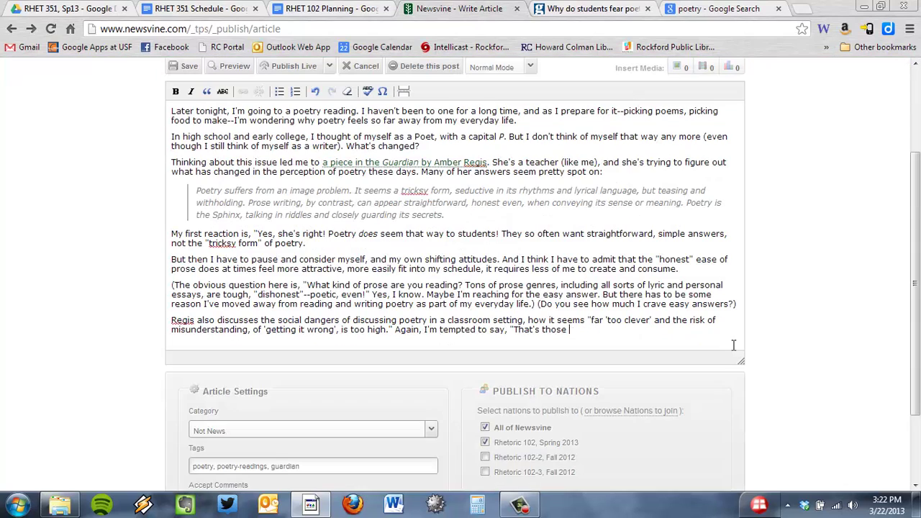
{"action": "type", "text": "! Other people are like that, but not me!\""}
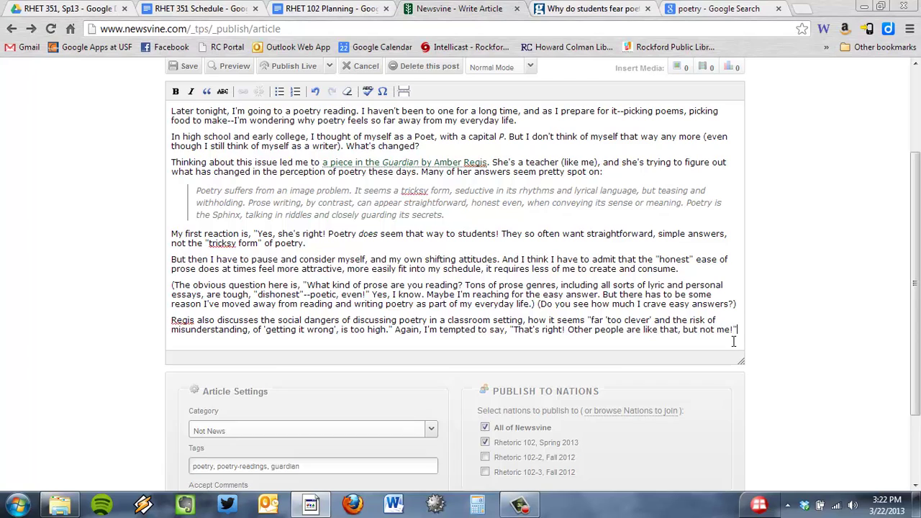
Start a paragraph with "And yet, I've been thinking for the last couple of days about what poems to bring to the reading tonight"
{"action": "key", "text": "Return"}
{"action": "type", "text": "And yet, I've been thinking for the last couple of days about what poems to bring to the rading r"}
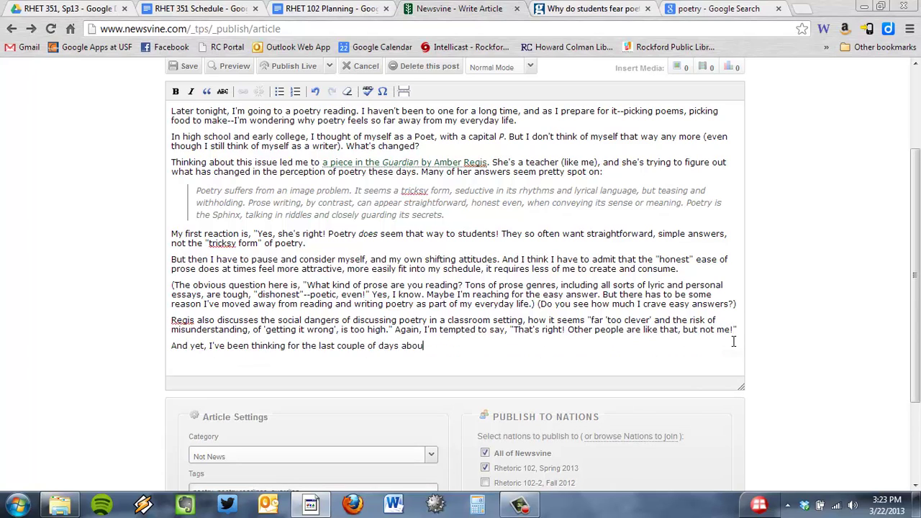
{"action": "key", "text": "BackSpace"}
{"action": "key", "text": "BackSpace"}
{"action": "key", "text": "BackSpace"}
{"action": "key", "text": "BackSpace"}
{"action": "key", "text": "BackSpace"}
{"action": "key", "text": "BackSpace"}
{"action": "key", "text": "BackSpace"}
{"action": "key", "text": "BackSpace"}
{"action": "type", "text": "reading tonight."}
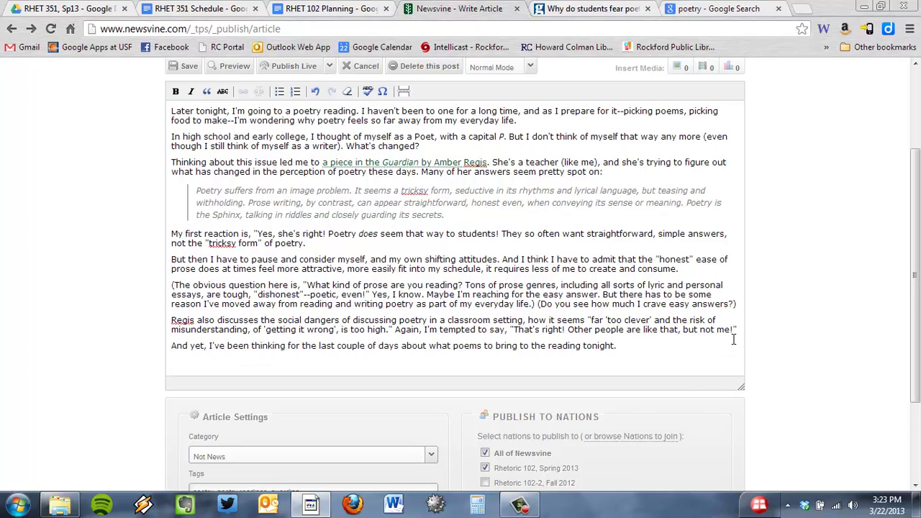
Extend the sentence with "--what they'll say about me, what they'll say about what I like, what they'll imply about my taste."
{"action": "key", "text": "BackSpace"}
{"action": "type", "text": "--what they'll say about me, what they'll say about what I"}
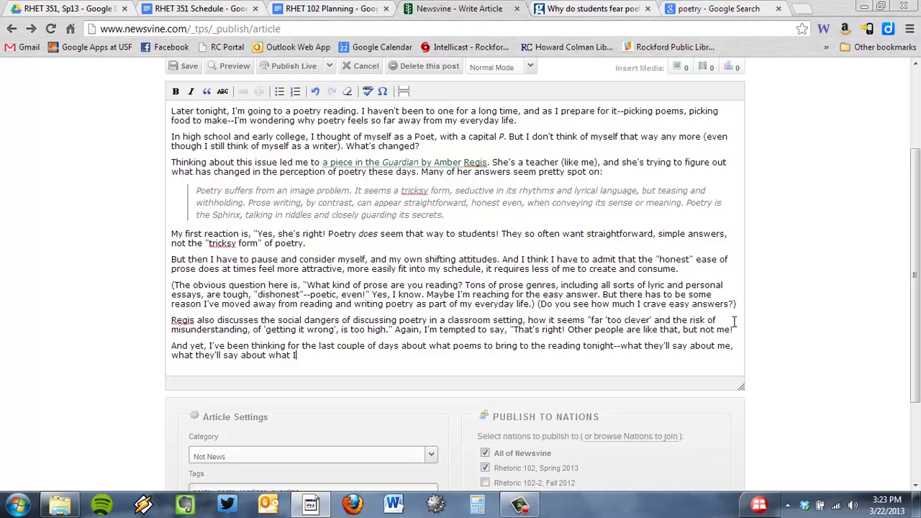
{"action": "type", "text": " like, what they'll imply about my taste. (\"Too"}
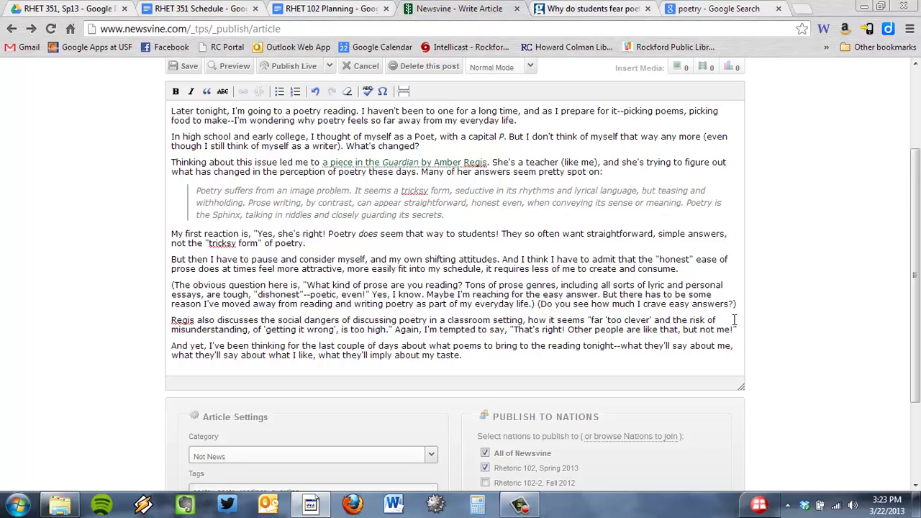
Rewrite the parenthetical after "my taste." as "(Too high? Too lowbrow? Too jokesy?)", without the opening quotation mark
{"action": "right_click", "coordinate": [734, 320]}
{"action": "left_click", "coordinate": [655, 367]}
{"action": "type", "text": "go"}
{"action": "key", "text": "BackSpace"}
{"action": "key", "text": "BackSpace"}
{"action": "key", "text": "BackSpace"}
{"action": "key", "text": "BackSpace"}
{"action": "key", "text": "BackSpace"}
{"action": "key", "text": "BackSpace"}
{"action": "key", "text": "BackSpace"}
{"action": "key", "text": "BackSpace"}
{"action": "key", "text": "BackSpace"}
{"action": "key", "text": "BackSpace"}
{"action": "key", "text": "BackSpace"}
{"action": "key", "text": "BackSpace"}
{"action": "key", "text": "BackSpace"}
{"action": "key", "text": "BackSpace"}
{"action": "key", "text": "BackSpace"}
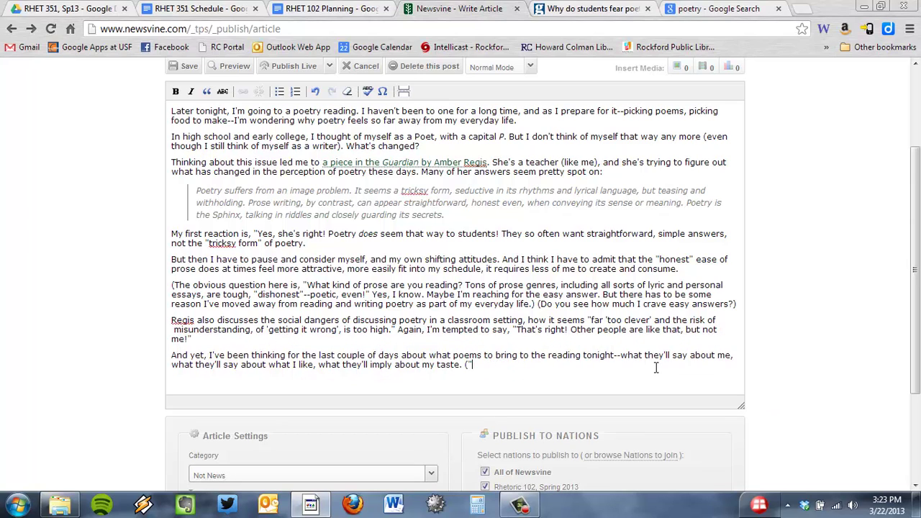
{"action": "type", "text": "Too high? Too lowbrow? Too jokey?) "}
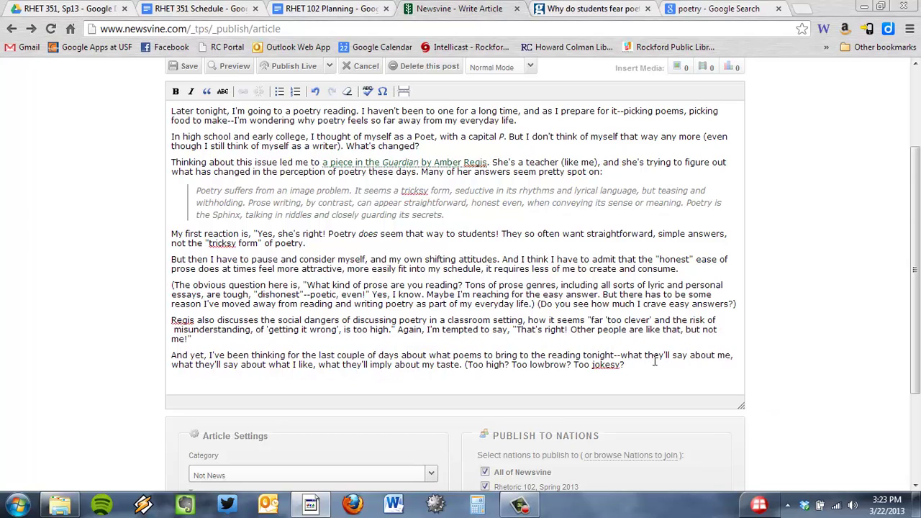
Begin a paragraph with "Really, I don't have a lot of choice" and grabbing Bruce Adolphe's italicized "What to Listen for in the World" from the office
{"action": "type", "text": "Really, I don't have a l"}
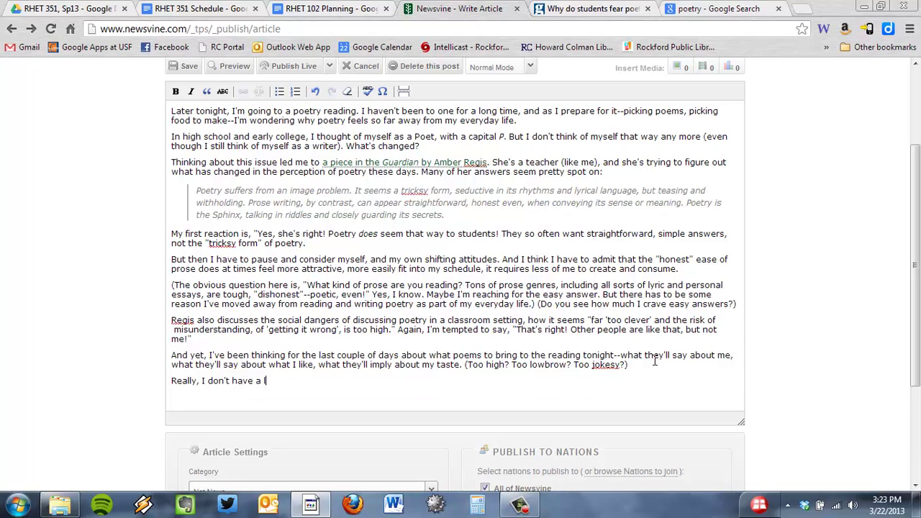
{"action": "type", "text": "ot of choice. I'll certainly grab a copy of Bruce Adolphe's"}
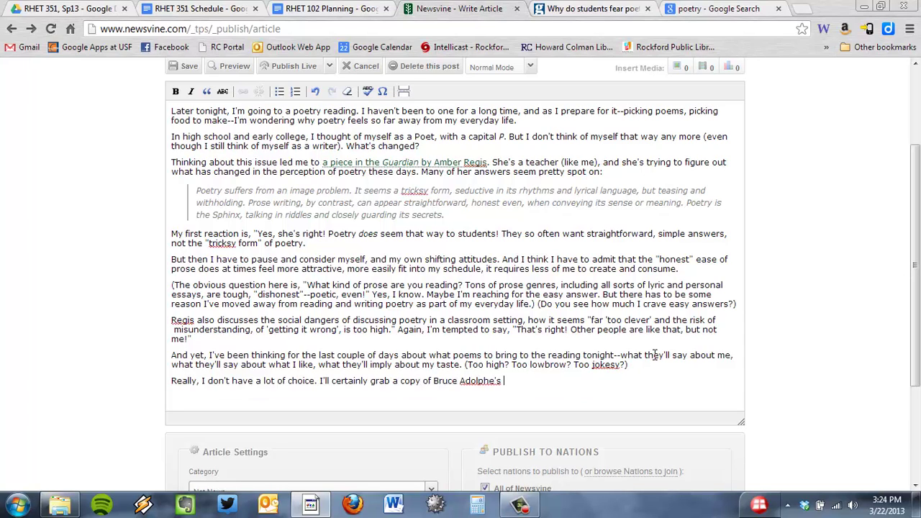
{"action": "key", "text": "ctrl+i"}
{"action": "type", "text": "What to Listen for in the World"}
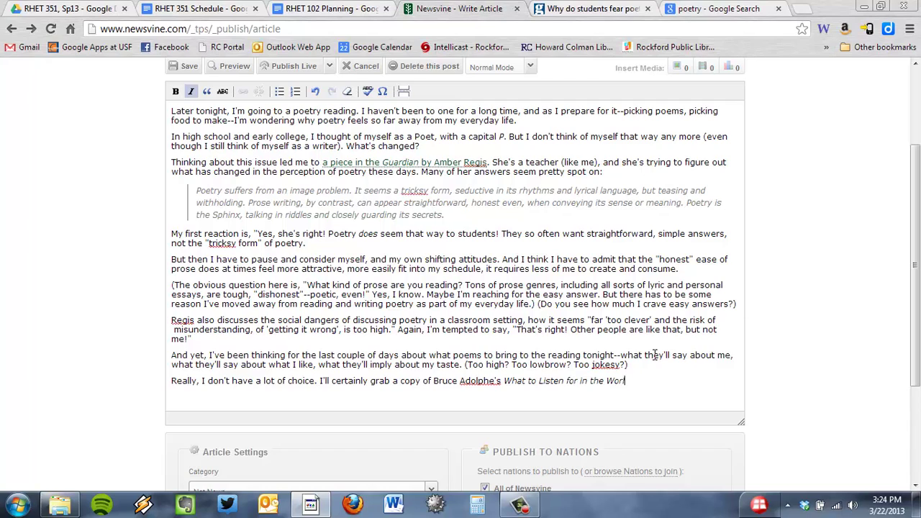
{"action": "key", "text": "ctrl+i"}
{"action": "type", "text": "on the way out of the office"}
{"action": "double_click", "coordinate": [395, 381]}
{"action": "type", "text": "my"}
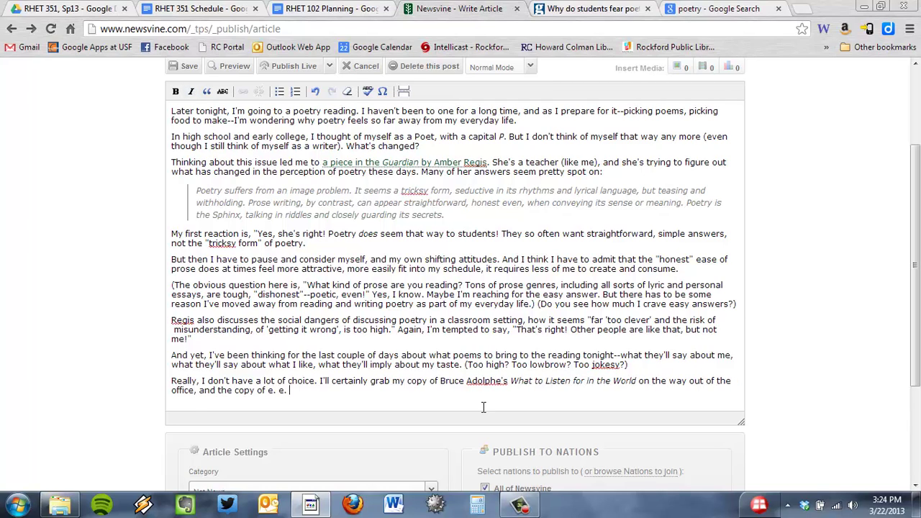
Add e. e. cummings's italicized "Is 5", carried in my high school backpack to attract girls, and begin the question "But do I bring the copy of"
{"action": "type", "text": "cummings's"}
{"action": "key", "text": "ctrl+i"}
{"action": "type", "text": "Is 5"}
{"action": "key", "text": "ctrl+i"}
{"action": "type", "text": "that I used to carry around in my high "}
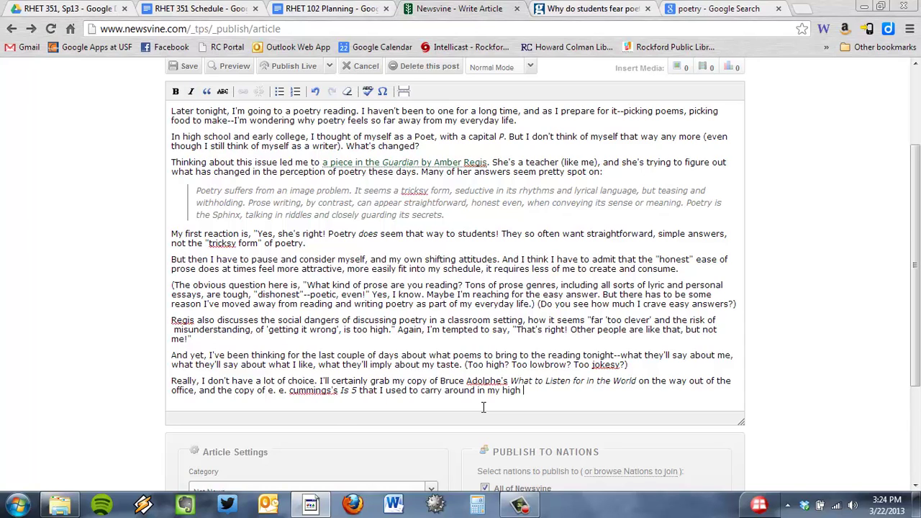
{"action": "type", "text": "school backpack to attract girls. But do I bring the copy of"}
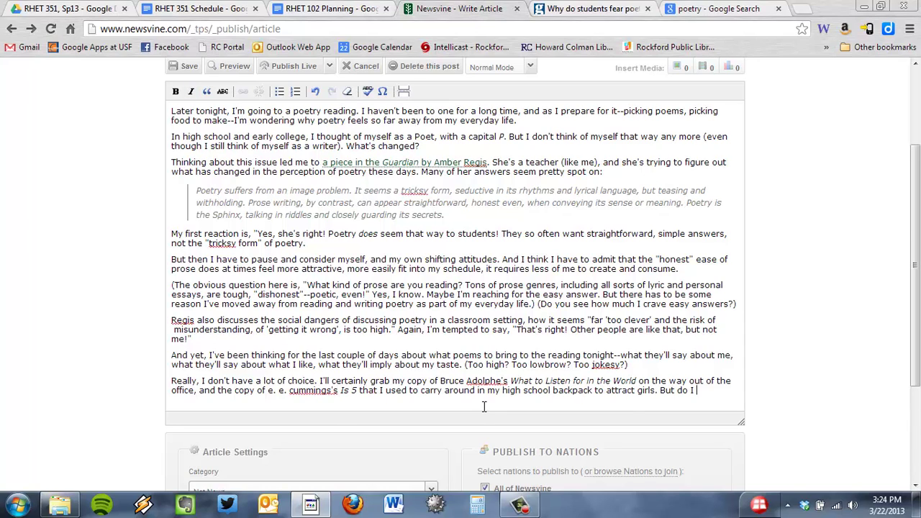
Search Google for "the mind readers" and refine the search to "the mind reader poems" to check the book's title
{"action": "left_click", "coordinate": [730, 9]}
{"action": "left_click", "coordinate": [724, 29]}
{"action": "type", "text": "the mind readers"}
{"action": "key", "text": "Return"}
{"action": "scroll", "coordinate": [338, 322], "scroll_direction": "down", "scroll_amount": 2}
{"action": "scroll", "coordinate": [338, 322], "scroll_direction": "up", "scroll_amount": 2}
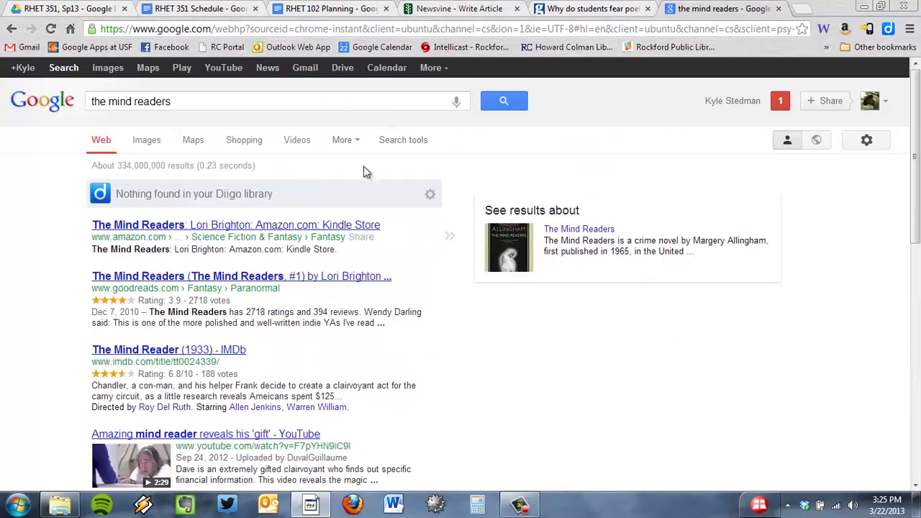
{"action": "left_click", "coordinate": [386, 101]}
{"action": "key", "text": "BackSpace"}
{"action": "type", "text": "poems"}
Complete the question with Richard Wilbur's italicized "The Mind Reader", photocopied page by page at the basement copier during my first semester in college
{"action": "left_click", "coordinate": [459, 9]}
{"action": "type", "text": "Richard Wilbur's"}
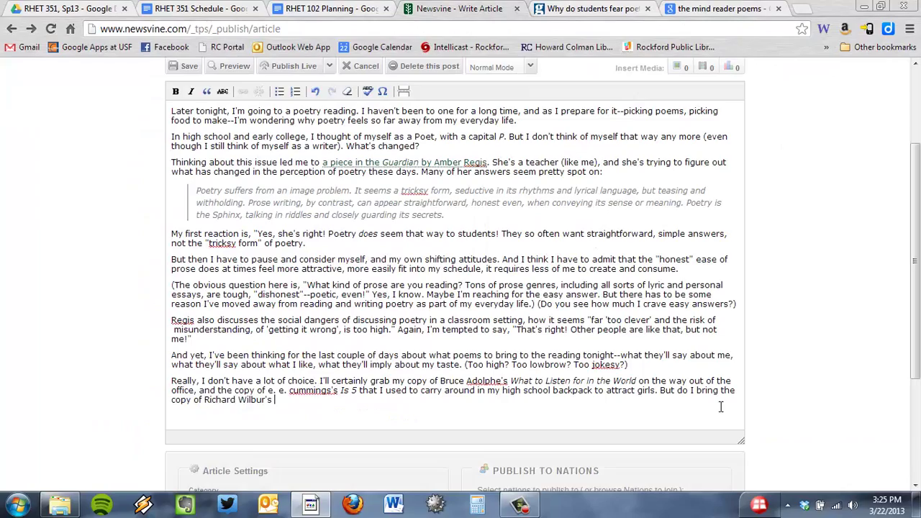
{"action": "key", "text": "ctrl+i"}
{"action": "type", "text": "The Mind Reader"}
{"action": "key", "text": "ctrl+i"}
{"action": "type", "text": "that I photocopied, page by pa"}
{"action": "type", "text": "ge, at the basement copier during my first semester in c"}
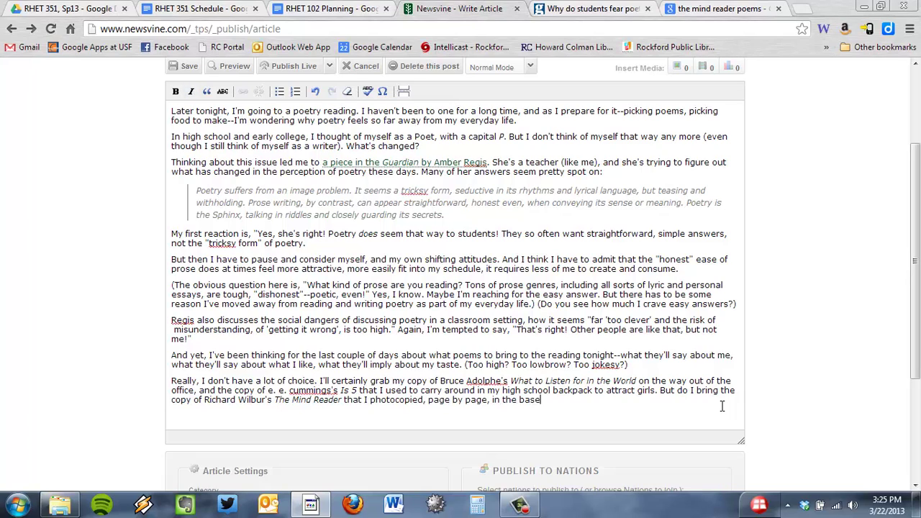
{"action": "type", "text": "ollege?"}
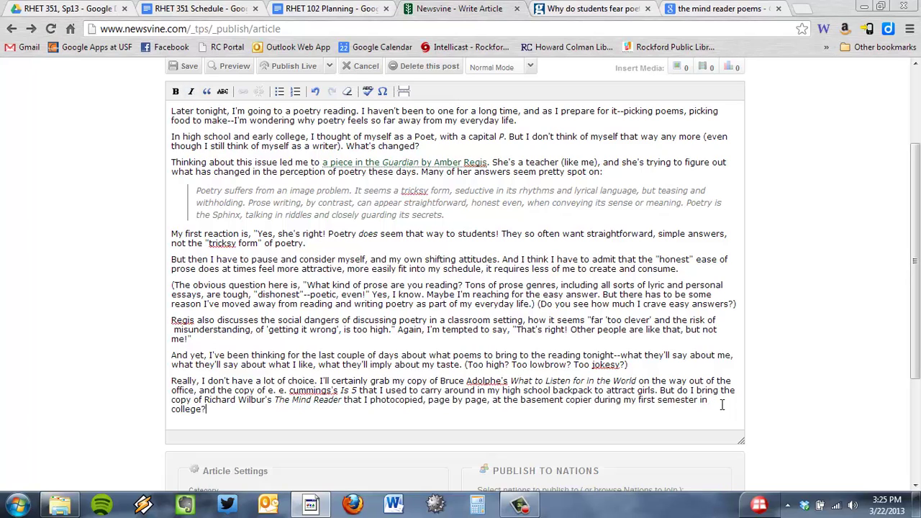
Add the start of a second question, "Do I bring the paperback copy of Ogden", after the college copier question
{"action": "type", "text": " Do I bring"}
{"action": "left_click", "coordinate": [719, 8]}
{"action": "left_click", "coordinate": [453, 8]}
{"action": "type", "text": "the paperback "}
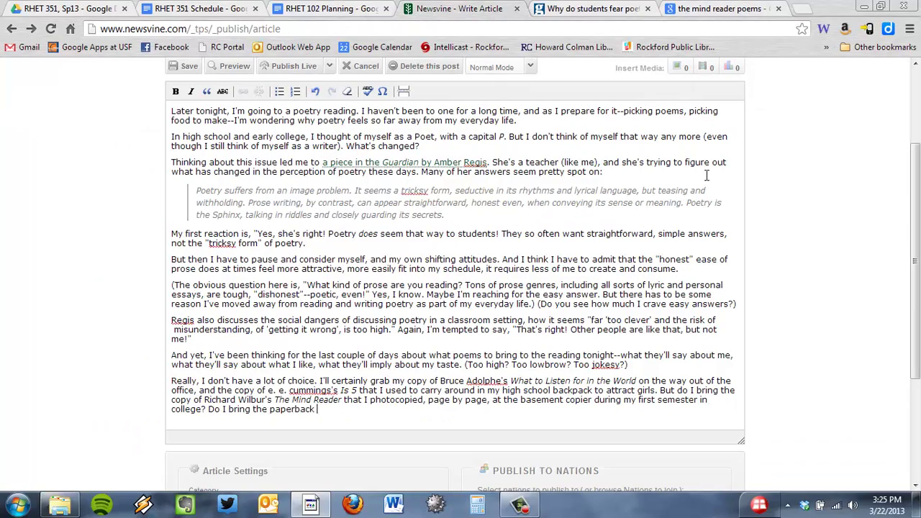
{"action": "type", "text": "copy of"}
{"action": "key", "text": "ctrl+o"}
{"action": "key", "text": "Escape"}
{"action": "key", "text": "ctrl+a"}
{"action": "left_click", "coordinate": [494, 413]}
{"action": "type", "text": "Ogden "}
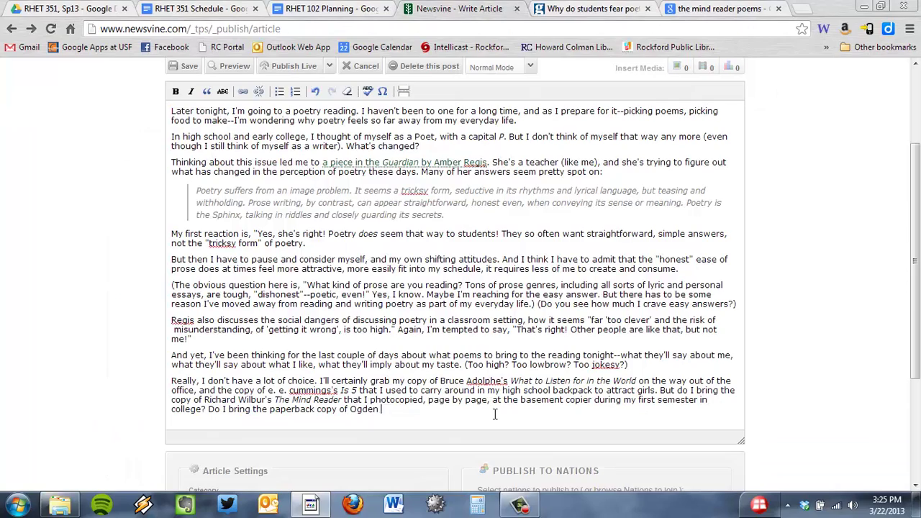
Complete the question with Nash kept in the backseat of my car (just in case a passenger gets bored) and add "Or is that too silly--too lighthearted?"
{"action": "type", "text": "Nash that I keep i"}
{"action": "type", "text": "n the backseat of my car (just in case a passenger i"}
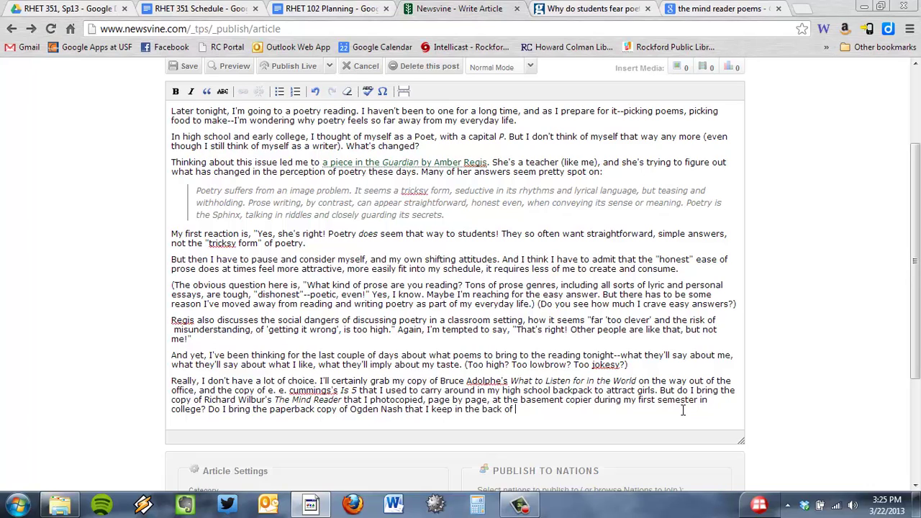
{"action": "key", "text": "BackSpace"}
{"action": "type", "text": "gets bored)"}
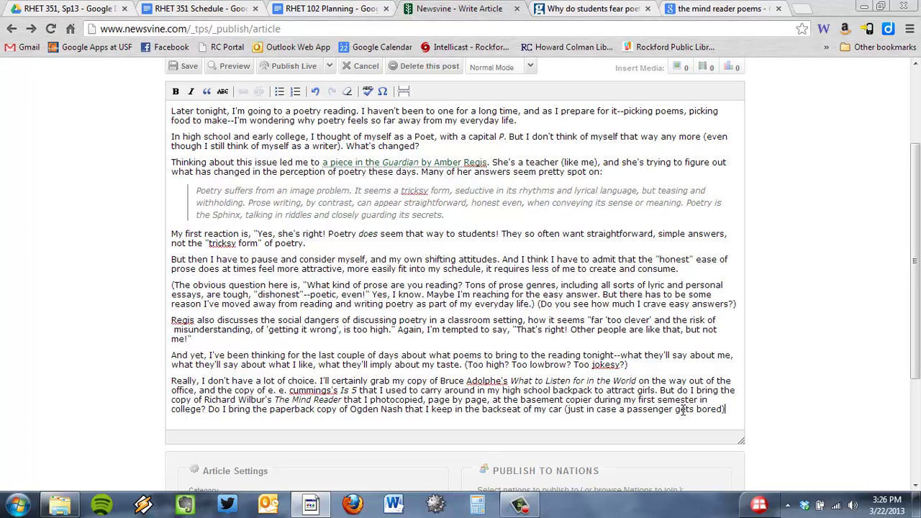
{"action": "type", "text": "? Or is that too silly--too lightrh"}
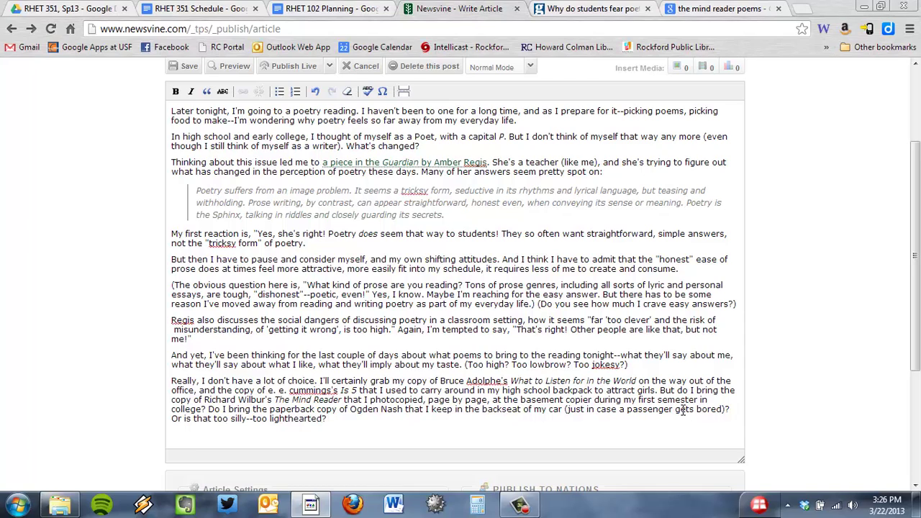
Write a new paragraph supposing that, in a poetic way, I don't have any answers, but writing this down helps me start to consider the categories
{"action": "key", "text": "Return"}
{"action": "key", "text": "Return"}
{"action": "type", "text": "I made"}
{"action": "key", "text": "BackSpace"}
{"action": "key", "text": "BackSpace"}
{"action": "key", "text": "BackSpace"}
{"action": "key", "text": "BackSpace"}
{"action": "key", "text": "BackSpace"}
{"action": "key", "text": "BackSpace"}
{"action": "key", "text": "BackSpace"}
{"action": "type", "text": "I suppose "}
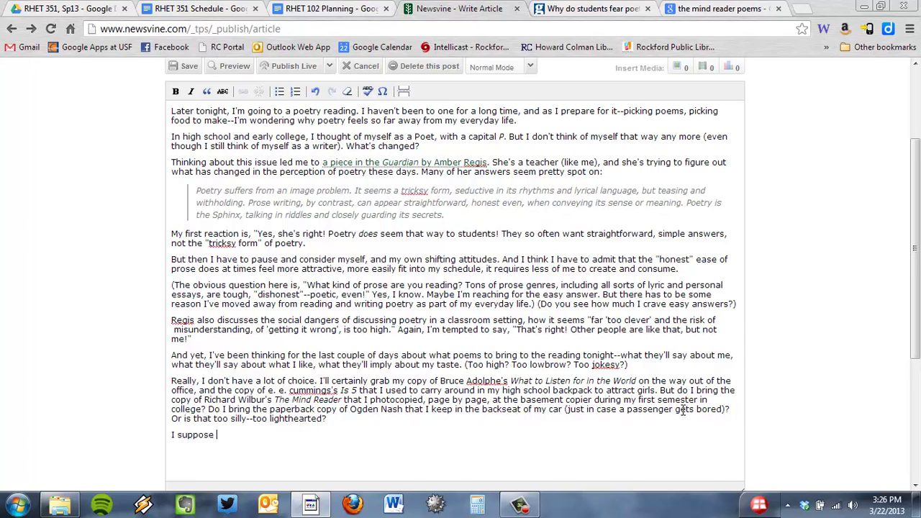
{"action": "type", "text": "that in a poetic sort of way, I don't have any answers. But "}
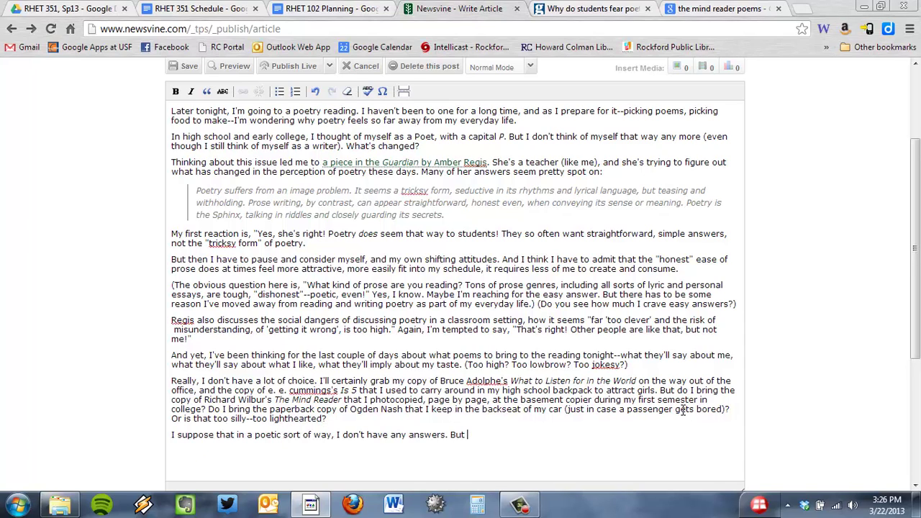
{"action": "type", "text": "writing this down helps me start to consider at least the categor"}
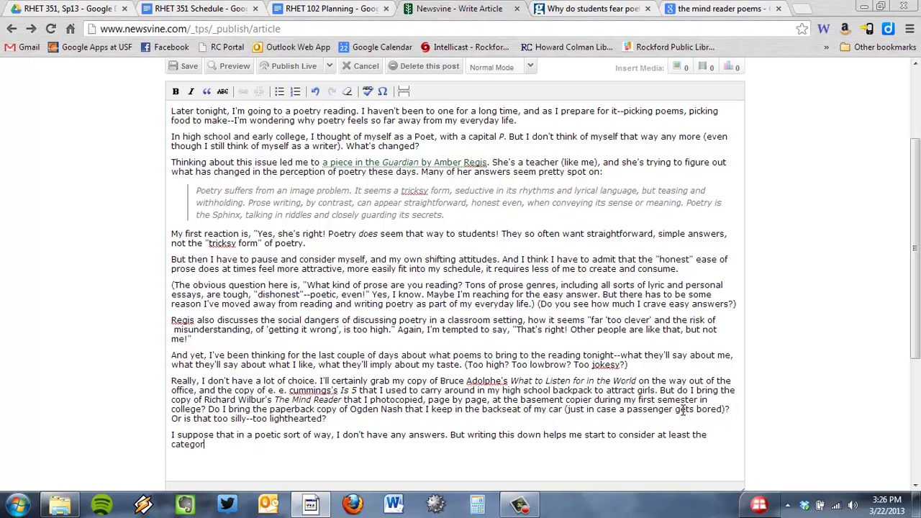
{"action": "type", "text": "ies I want to consider."}
Write a closing paragraph on potstickers as the perfect, kind of international food, sharing letters with the italicized word "poetry", and end with "Tricksy!"
{"action": "key", "text": "Return"}
{"action": "key", "text": "Return"}
{"action": "type", "text": "And at least I found"}
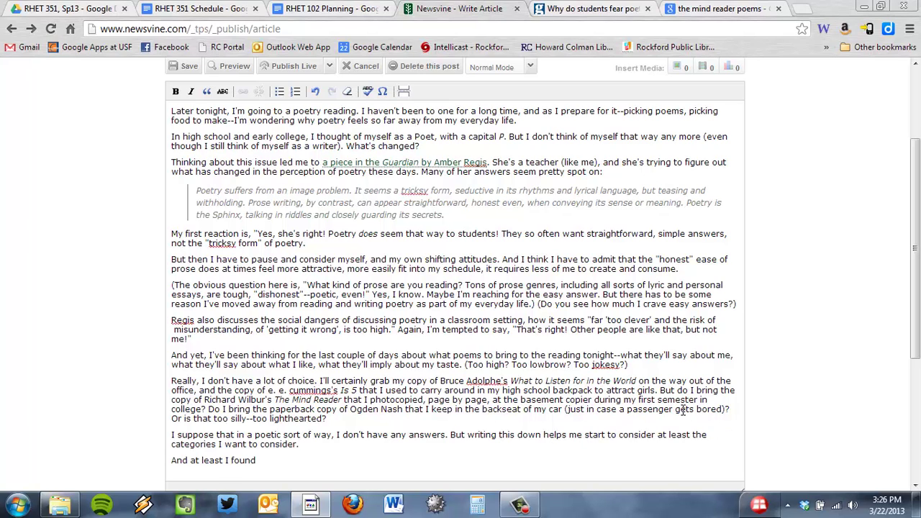
{"action": "type", "text": " the perfect food to bring: potstickers. They'll make me look kind of"}
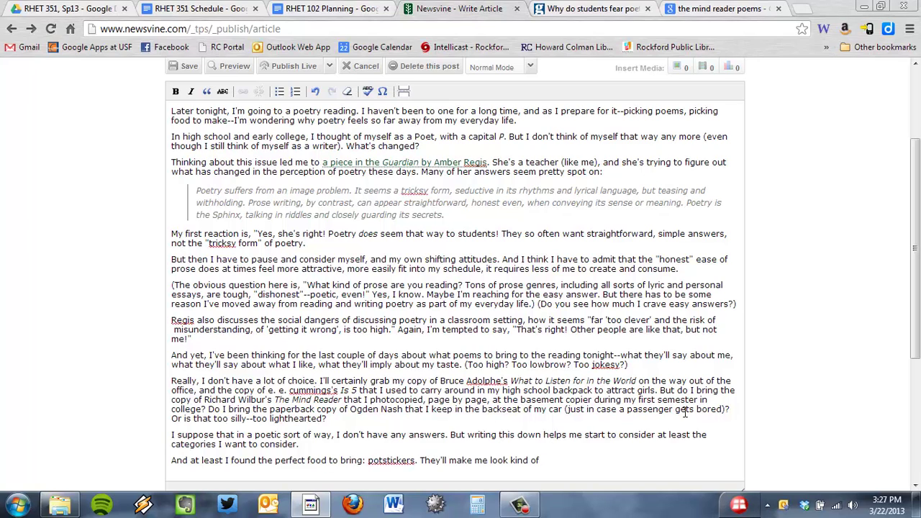
{"action": "type", "text": " international and stuff, and they even start with the same"}
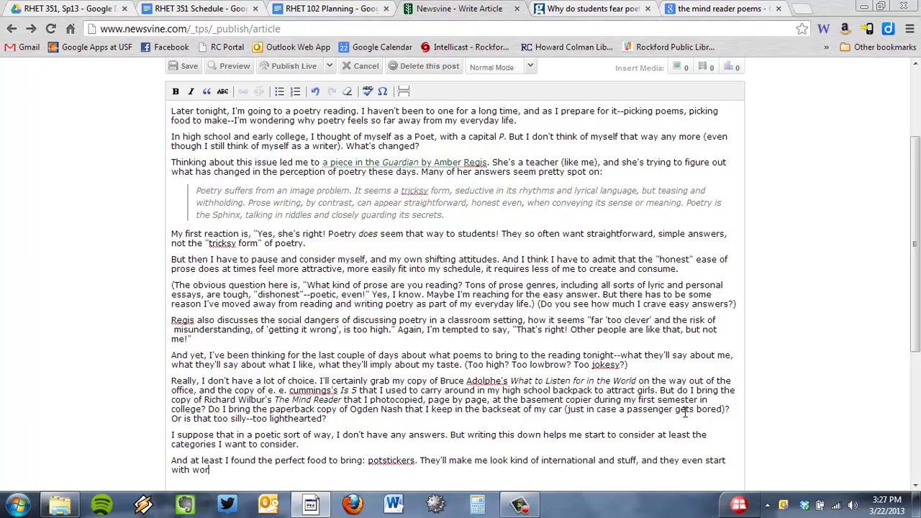
{"action": "type", "text": " letters as the word"}
{"action": "key", "text": "ctrl+i"}
{"action": "type", "text": "poetry"}
{"action": "key", "text": "ctrl+i"}
{"action": "type", "text": ". Tricksy!"}
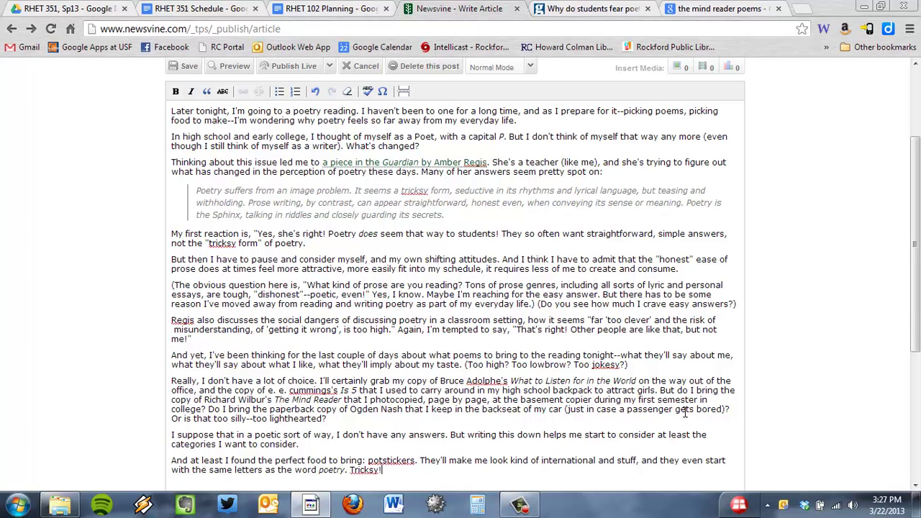
End the opening paragraph with "these days." and reword the Guardian paragraph to "what has changed in how we perceive poetry"
{"action": "scroll", "coordinate": [684, 413], "scroll_direction": "up", "scroll_amount": 2}
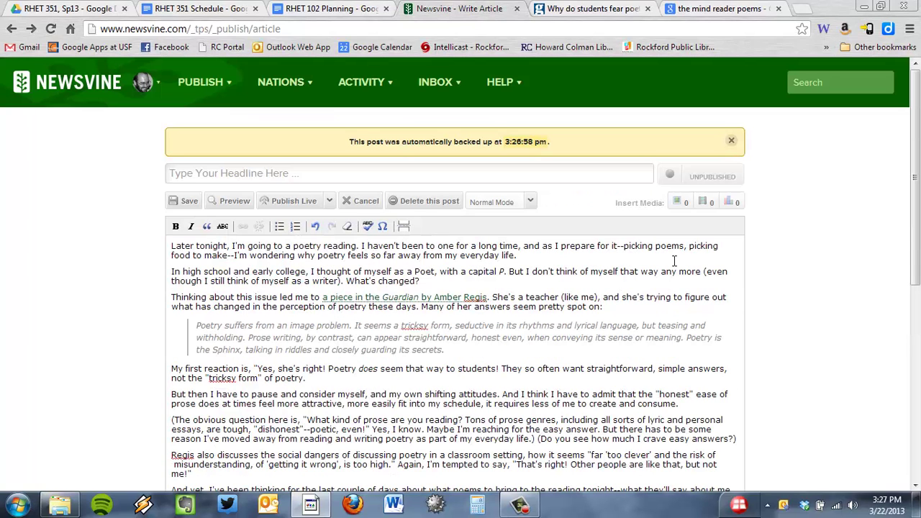
{"action": "left_click", "coordinate": [569, 257]}
{"action": "key", "text": "BackSpace"}
{"action": "type", "text": "these days."}
{"action": "scroll", "coordinate": [436, 280], "scroll_direction": "down", "scroll_amount": 2}
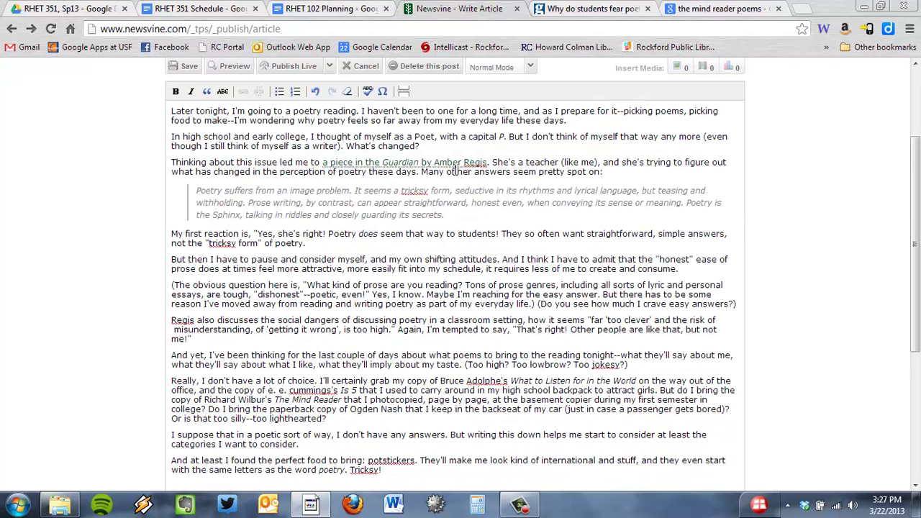
{"action": "type", "text": "how we perceive"}
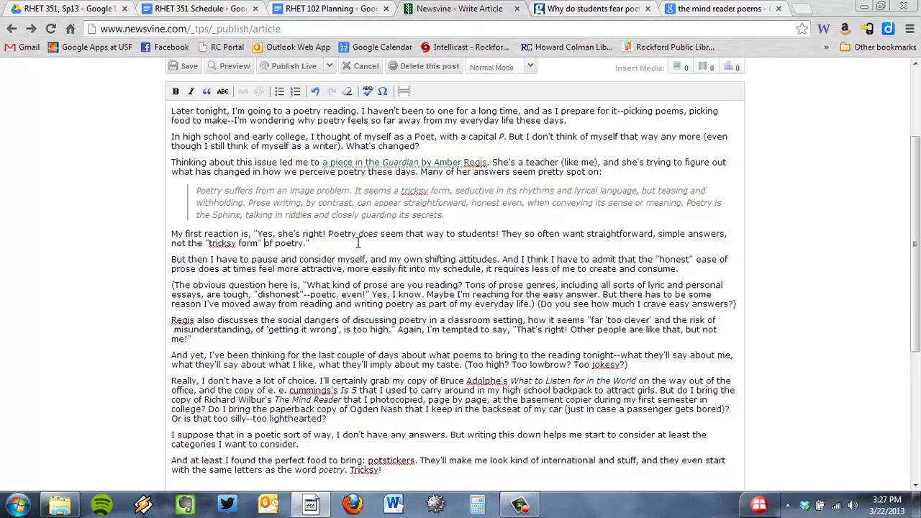
Put "tricksy form" in single quotes and close the first-reaction quotation properly after "of poetry."
{"action": "key", "text": "BackSpace"}
{"action": "type", "text": "'"}
{"action": "key", "text": "Right"}
{"action": "key", "text": "Right"}
{"action": "key", "text": "Right"}
{"action": "key", "text": "Right"}
{"action": "key", "text": "Right"}
{"action": "key", "text": "Right"}
{"action": "key", "text": "Right"}
{"action": "key", "text": "Right"}
{"action": "key", "text": "Right"}
{"action": "key", "text": "Right"}
{"action": "key", "text": "Right"}
{"action": "key", "text": "Right"}
{"action": "key", "text": "Right"}
{"action": "key", "text": "BackSpace"}
{"action": "type", "text": "'"}
Extend the "honest" ease paragraph: poetry is harder and can't be read in bed before falling asleep like a history book or science fiction novel
{"action": "scroll", "coordinate": [423, 344], "scroll_direction": "down", "scroll_amount": 1}
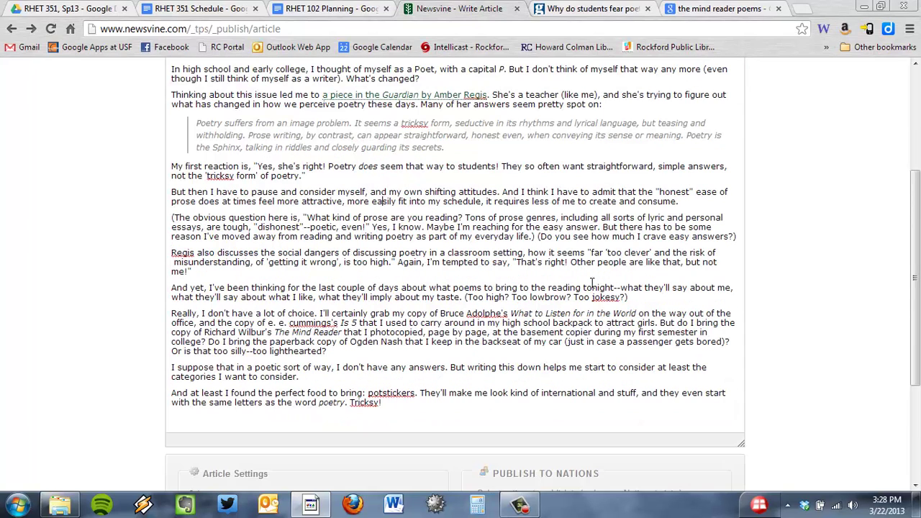
{"action": "left_click", "coordinate": [718, 201]}
{"action": "type", "text": "Poetry is harder. I can't read it in bed, just before falling asleep, the way"}
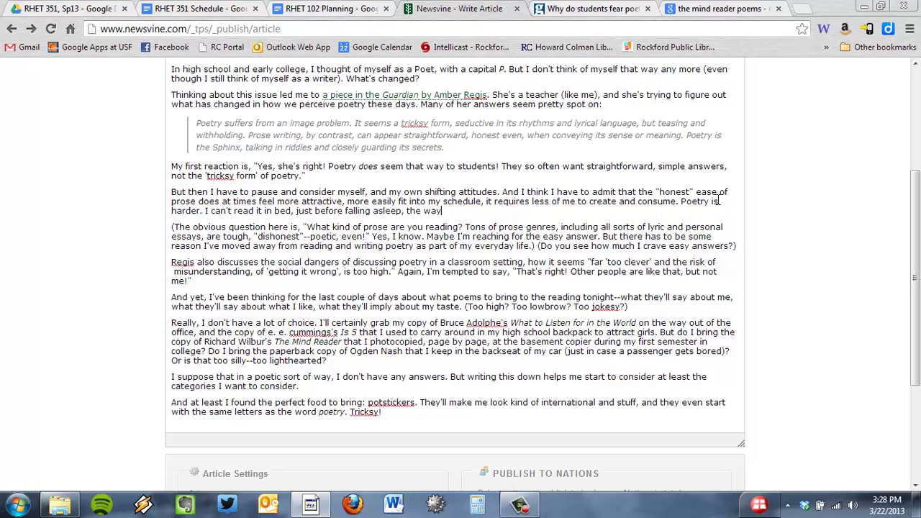
{"action": "type", "text": " I can read a book of history, or a science fiction novel. (The obvious "}
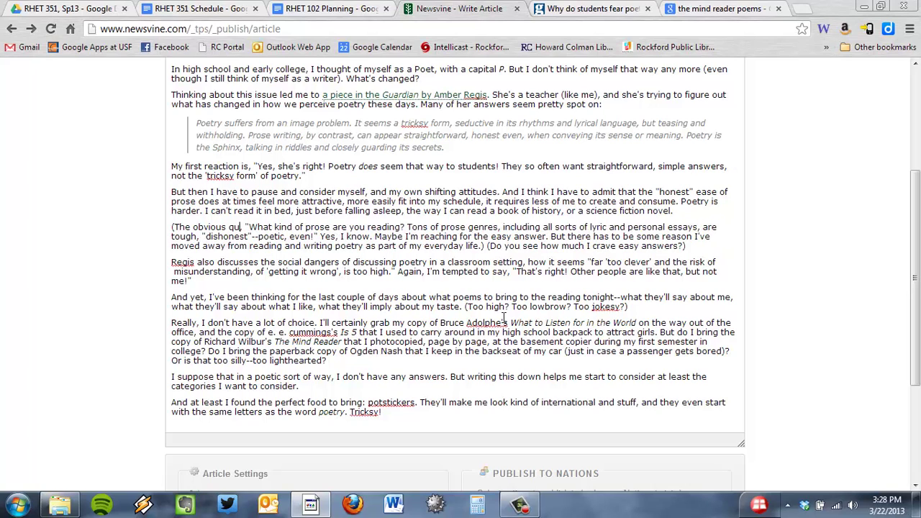
Reword the parenthetical opening to "The obvious response some might say here is," and put "dishonest" in single quotes
{"action": "type", "text": "response some might say here is,"}
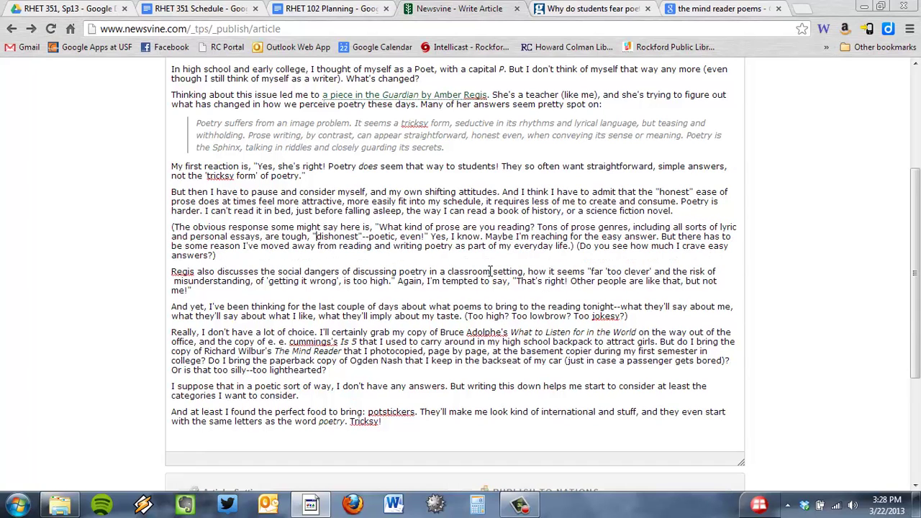
{"action": "key", "text": "BackSpace"}
{"action": "key", "text": "BackSpace"}
{"action": "type", "text": "'"}
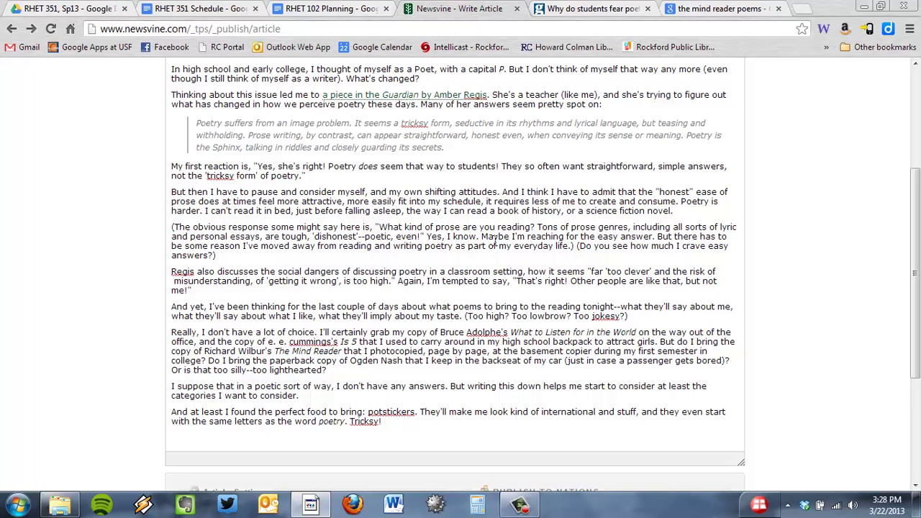
Remove the stray space before "misunderstanding" in the paragraph on the social dangers of discussing poetry
{"action": "scroll", "coordinate": [454, 277], "scroll_direction": "down", "scroll_amount": 1}
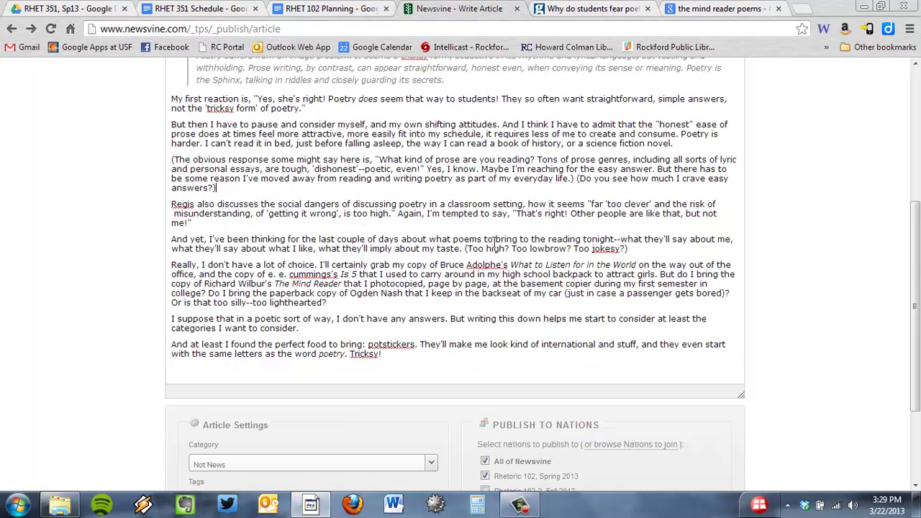
{"action": "left_click", "coordinate": [177, 214]}
{"action": "key", "text": "BackSpace"}
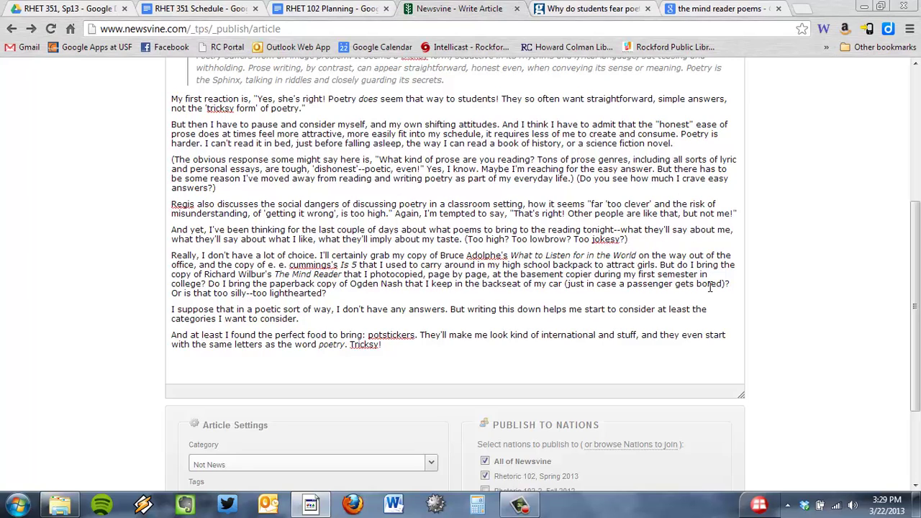
Begin a sentence after "Too jokesy?)" reading "The writing and sharing of poetry seems inherently to be a social act"
{"action": "type", "text": "The writing and sharing of poetry seems inherently to b"}
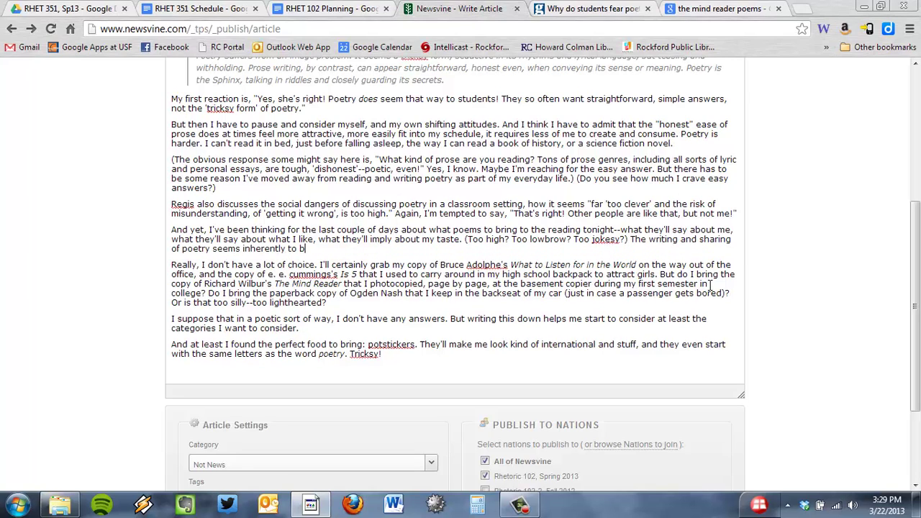
{"action": "type", "text": "e a social"}
Try to undo the accidental duplication of the article text below the new paragraphs
{"action": "key", "text": "ctrl+z"}
{"action": "key", "text": "ctrl+z"}
{"action": "key", "text": "ctrl+z"}
{"action": "key", "text": "ctrl+z"}
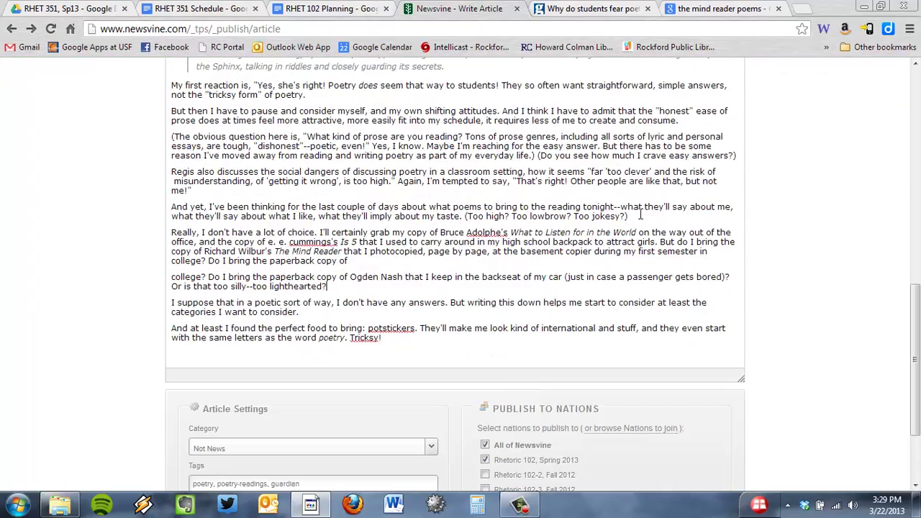
{"action": "scroll", "coordinate": [677, 325], "scroll_direction": "up", "scroll_amount": 1}
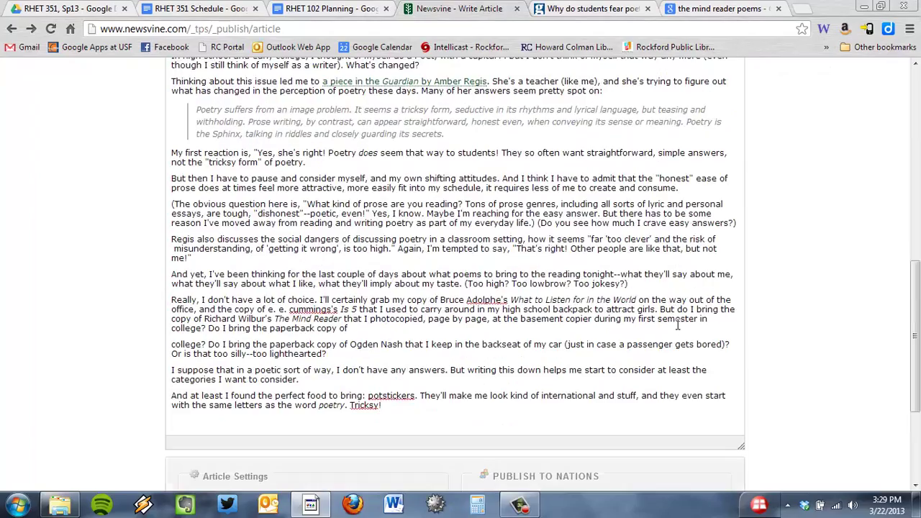
{"action": "key", "text": "ctrl+z"}
{"action": "key", "text": "ctrl+z"}
{"action": "key", "text": "ctrl+z"}
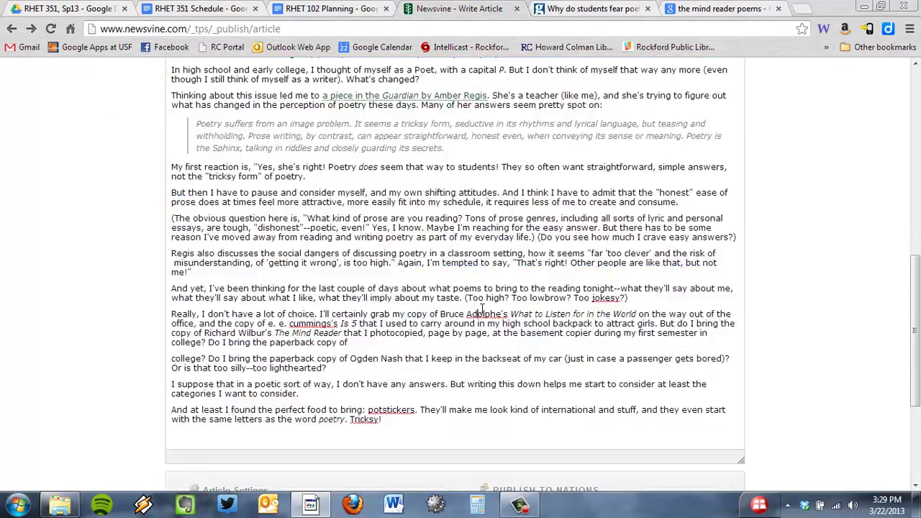
{"action": "key", "text": "ctrl+z"}
Finish the social act sentence with stepping into a space and saying something about yourself, a scary prospect "no less for older adults than for students."
{"action": "scroll", "coordinate": [507, 284], "scroll_direction": "up", "scroll_amount": 2}
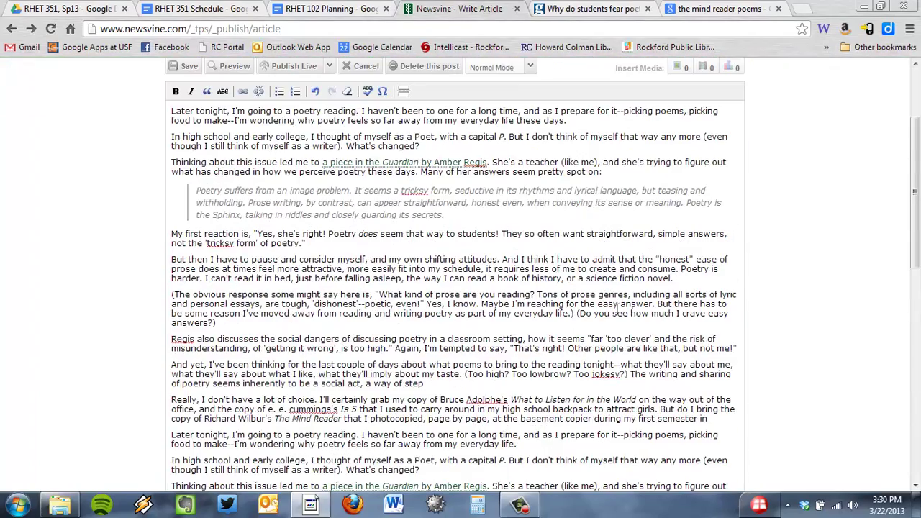
{"action": "scroll", "coordinate": [575, 364], "scroll_direction": "down", "scroll_amount": 1}
{"action": "type", "text": "ping into"}
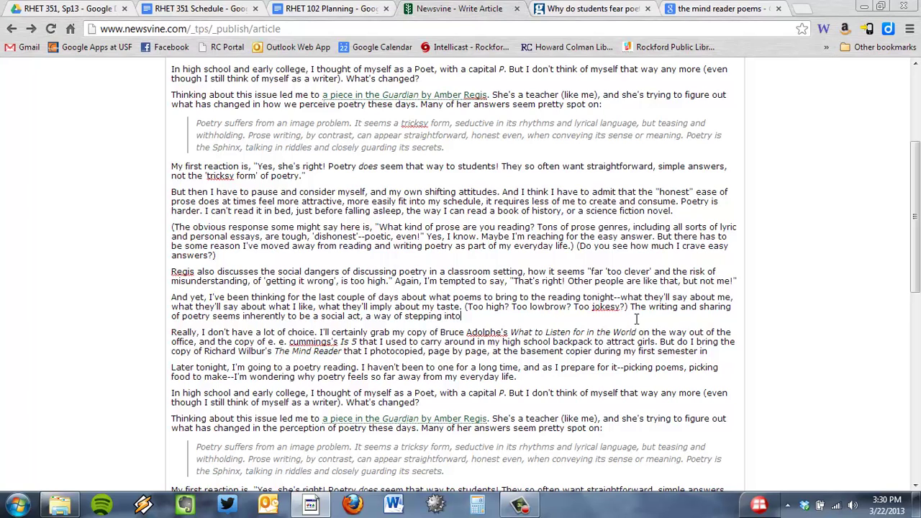
{"action": "type", "text": " a space and saying something about yourself. And that"}
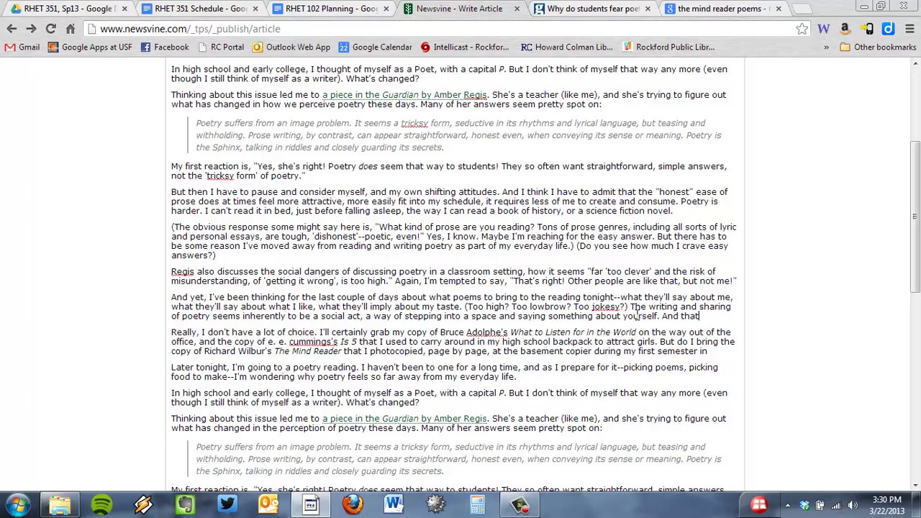
{"action": "type", "text": "'s a scary prospect--no less for older adults than for students."}
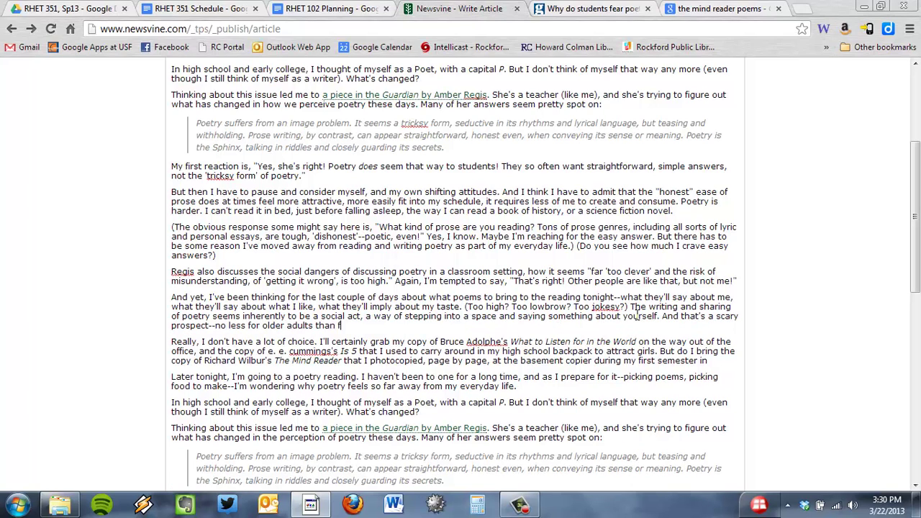
Reword the next paragraph's opening to "But really, when it comes to what book to bring to the reading tonight, I don't have a lot of choice"
{"action": "scroll", "coordinate": [344, 214], "scroll_direction": "down", "scroll_amount": 2}
{"action": "type", "text": "But really,"}
{"action": "key", "text": "Delete"}
{"action": "key", "text": "Delete"}
{"action": "key", "text": "Delete"}
{"action": "key", "text": "Delete"}
{"action": "key", "text": "Delete"}
{"action": "key", "text": "Delete"}
{"action": "key", "text": "Delete"}
{"action": "key", "text": "Delete"}
{"action": "type", "text": "when it comes to what book to "}
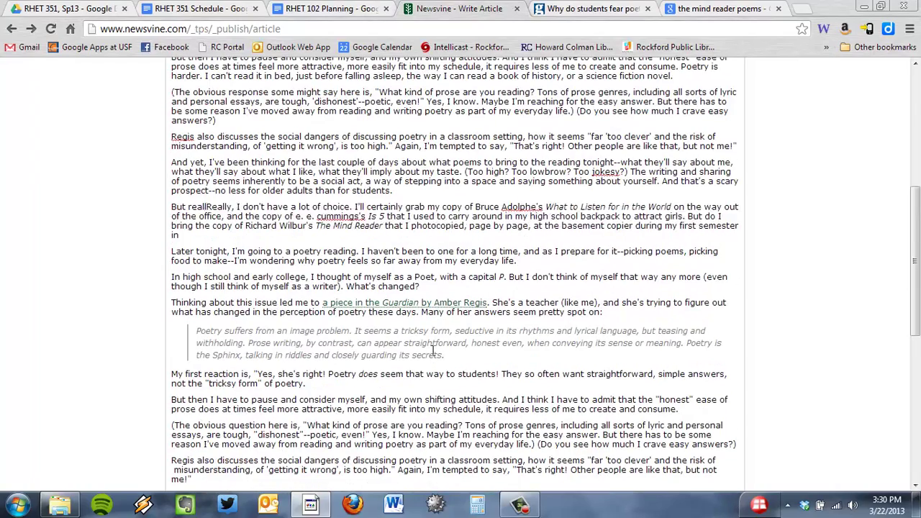
{"action": "type", "text": "bring to the reading tonight,"}
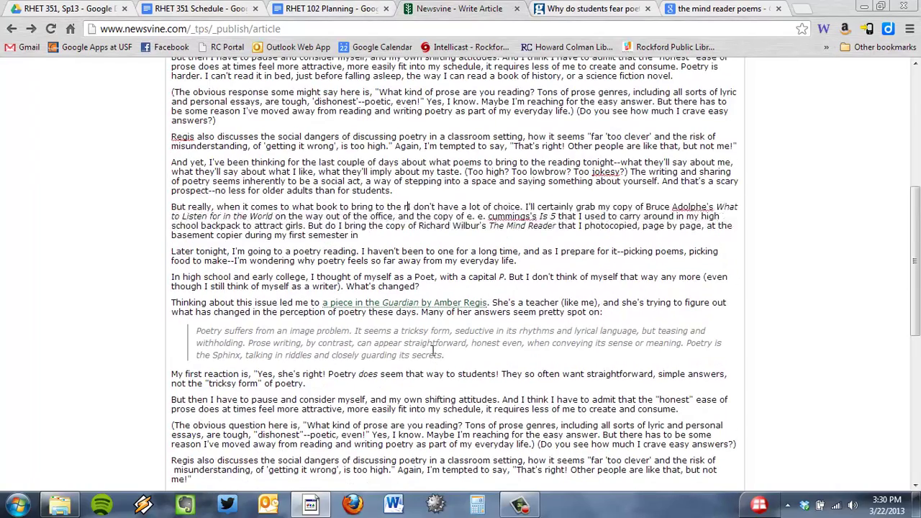
Delete the duplicated article text between "during my first semester in" and "college? Do I bring the paperback copy of Ogden Nash" so the sentence joins up
{"action": "key", "text": "ctrl+a"}
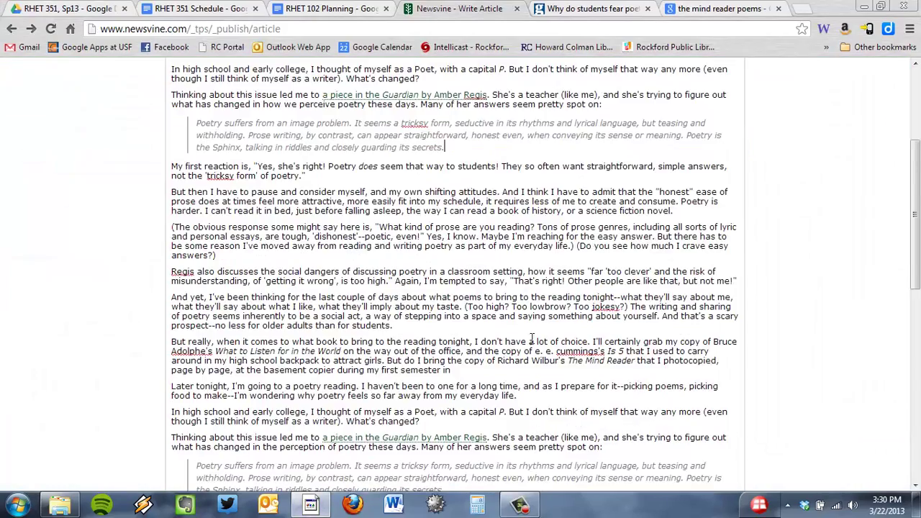
{"action": "scroll", "coordinate": [477, 234], "scroll_direction": "down", "scroll_amount": 2}
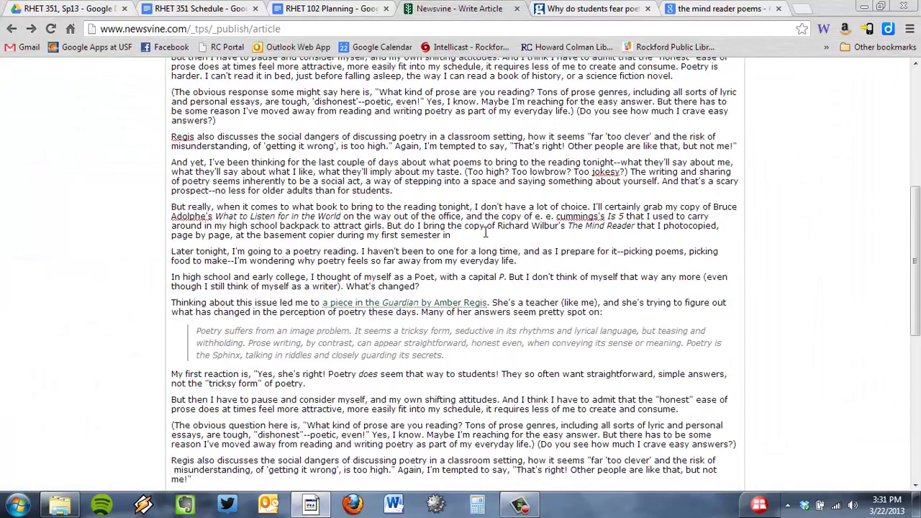
{"action": "scroll", "coordinate": [484, 232], "scroll_direction": "down", "scroll_amount": 3}
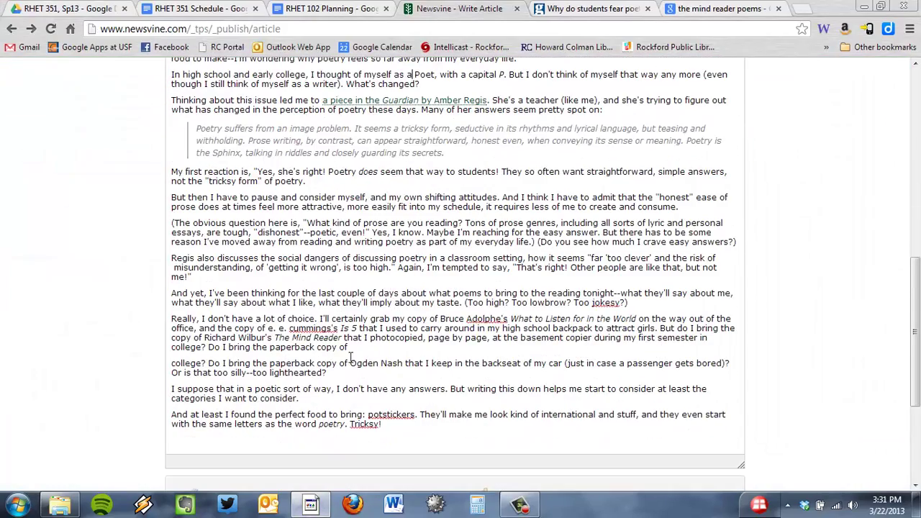
{"action": "left_click_drag", "start_coordinate": [349, 348], "coordinate": [171, 181]}
{"action": "scroll", "coordinate": [179, 195], "scroll_direction": "up", "scroll_amount": 2}
{"action": "key", "text": "BackSpace"}
{"action": "key", "text": "BackSpace"}
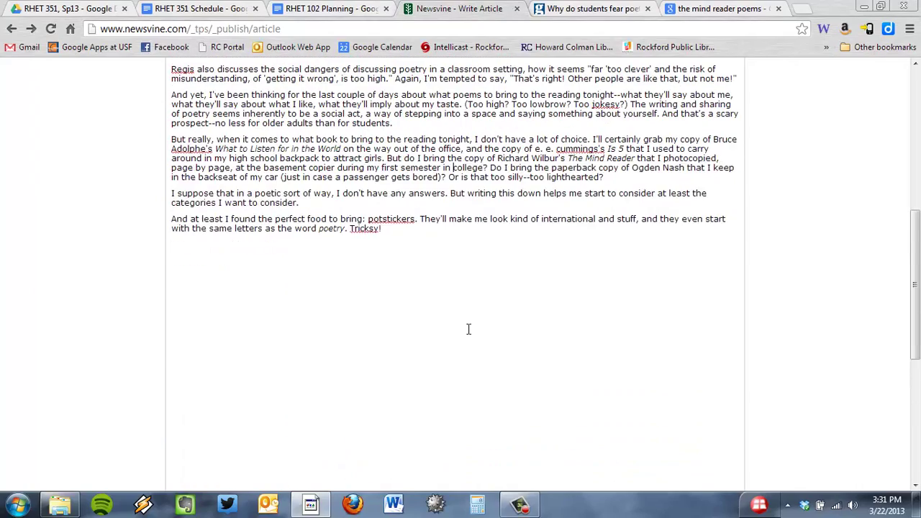
Title the article "Why We (And I) Don't Write Poetry"
{"action": "scroll", "coordinate": [561, 259], "scroll_direction": "up", "scroll_amount": 5}
{"action": "scroll", "coordinate": [561, 259], "scroll_direction": "down", "scroll_amount": 5}
{"action": "key", "text": "ctrl+a"}
{"action": "left_click", "coordinate": [639, 176]}
{"action": "scroll", "coordinate": [521, 294], "scroll_direction": "up", "scroll_amount": 5}
{"action": "left_click", "coordinate": [554, 171]}
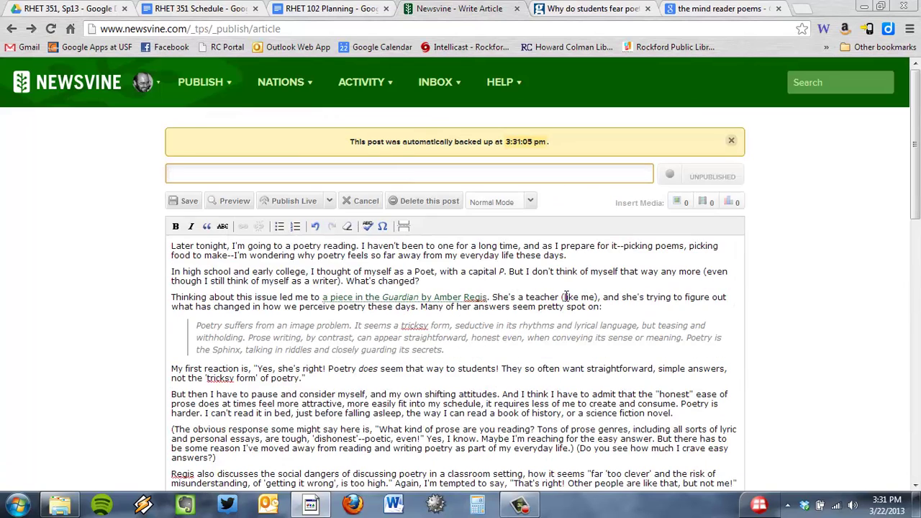
{"action": "type", "text": "Why We (And I) Don't Write Poetry"}
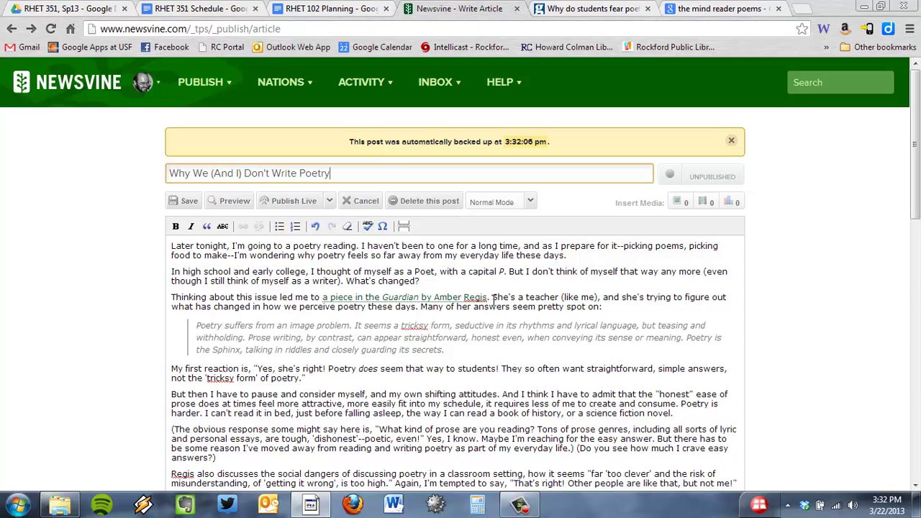
Copy the whole article body into a blank Word document to check its word count, and close that document without saving
{"action": "scroll", "coordinate": [566, 323], "scroll_direction": "down", "scroll_amount": 5}
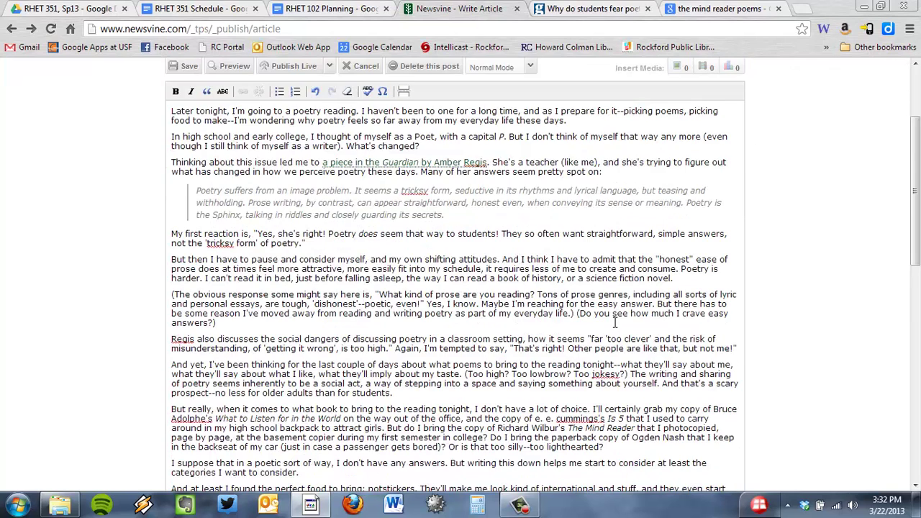
{"action": "scroll", "coordinate": [618, 317], "scroll_direction": "up", "scroll_amount": 5}
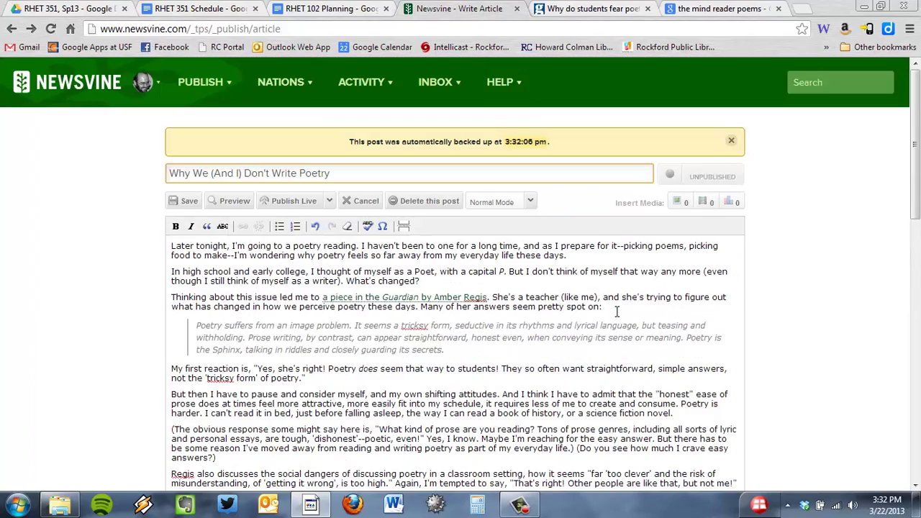
{"action": "scroll", "coordinate": [554, 321], "scroll_direction": "down", "scroll_amount": 3}
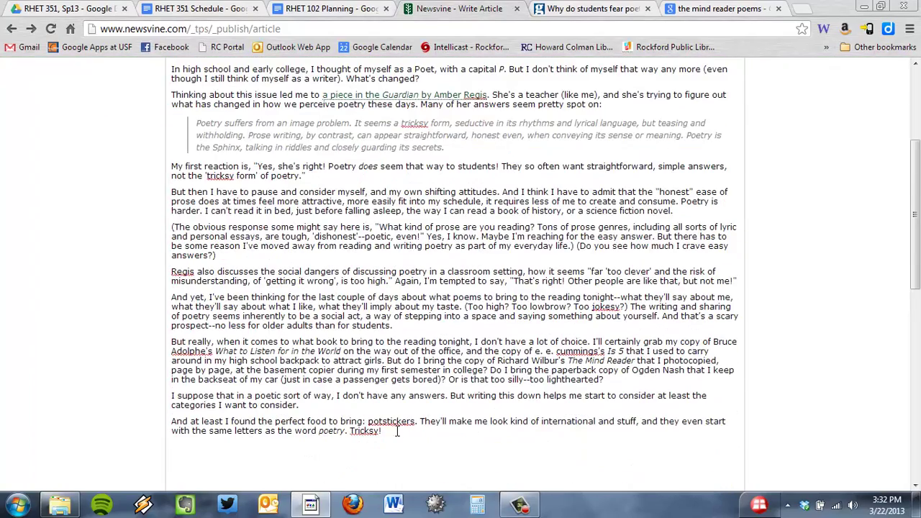
{"action": "left_click_drag", "start_coordinate": [398, 432], "coordinate": [160, 244]}
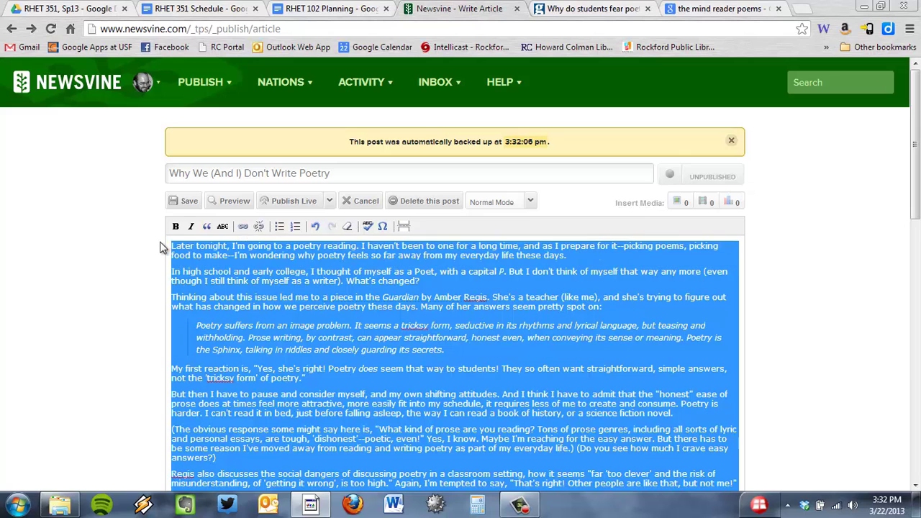
{"action": "left_click", "coordinate": [385, 503]}
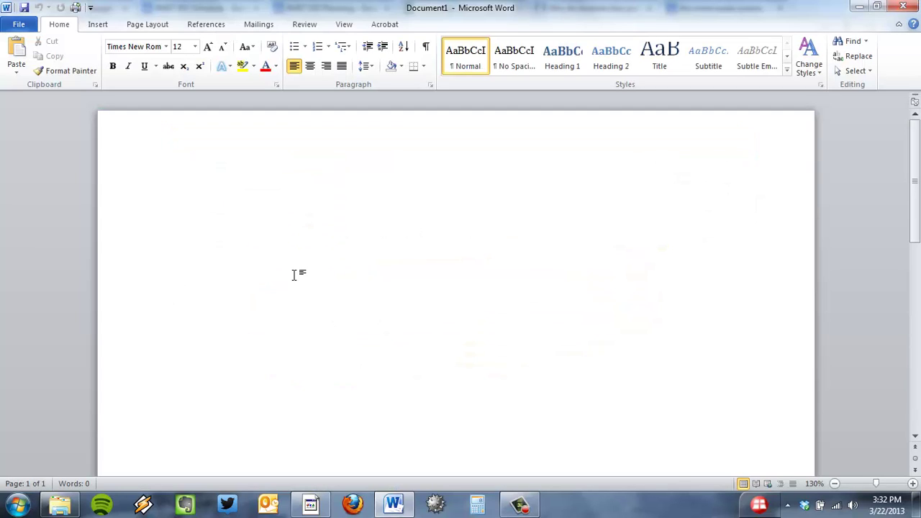
{"action": "key", "text": "ctrl+v"}
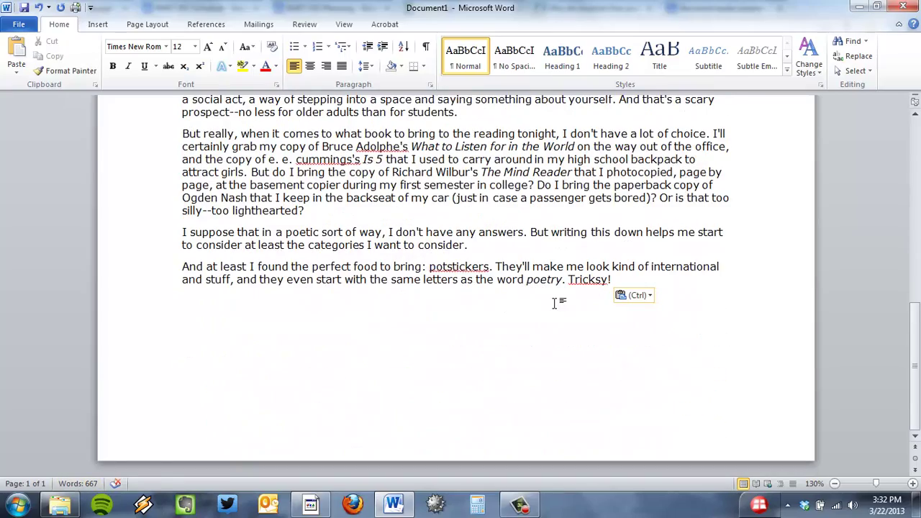
{"action": "scroll", "coordinate": [630, 261], "scroll_direction": "up", "scroll_amount": 20}
{"action": "left_click", "coordinate": [903, 6]}
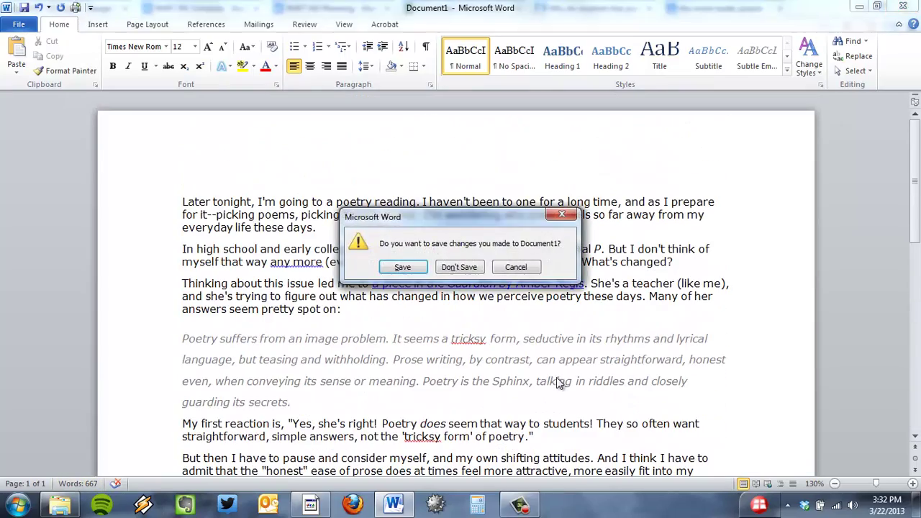
{"action": "left_click", "coordinate": [449, 308]}
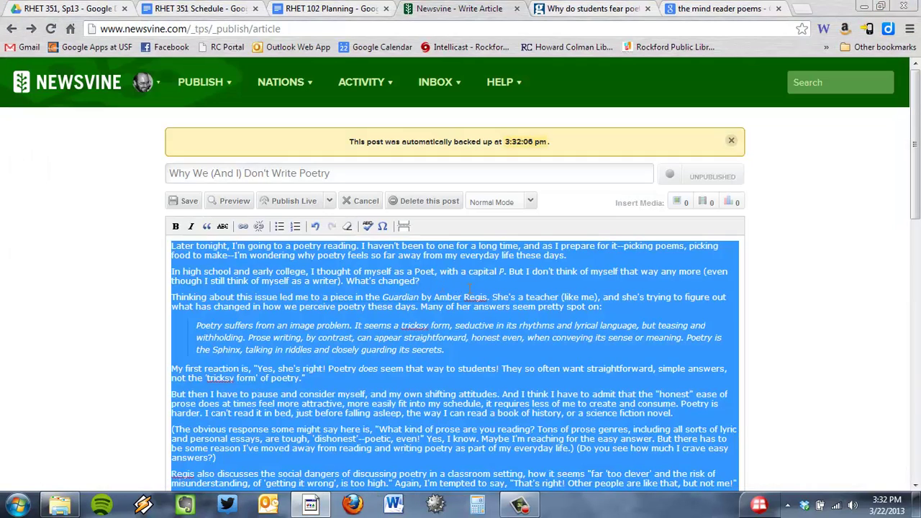
{"action": "left_click", "coordinate": [426, 271]}
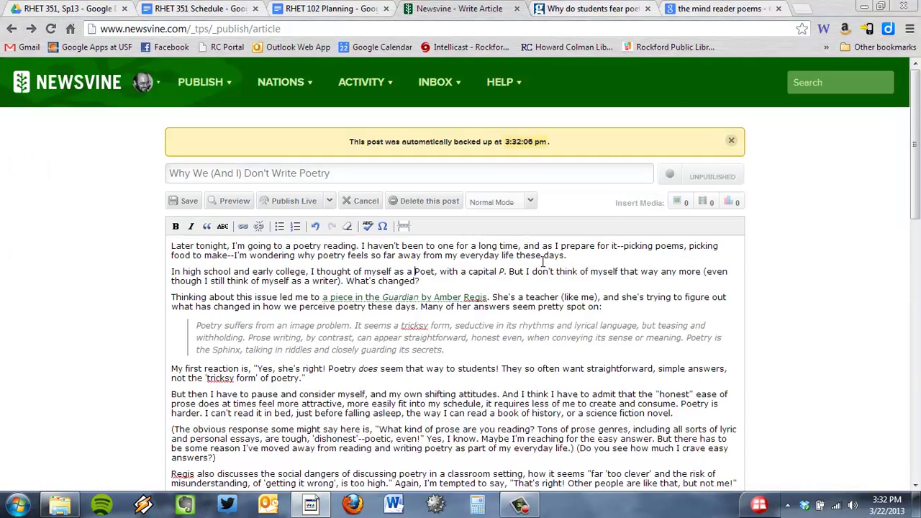
Review the headline and opening of the Guardian piece, and look over the block quote and paragraphs of the Newsvine article
{"action": "key", "text": "ctrl+Tab"}
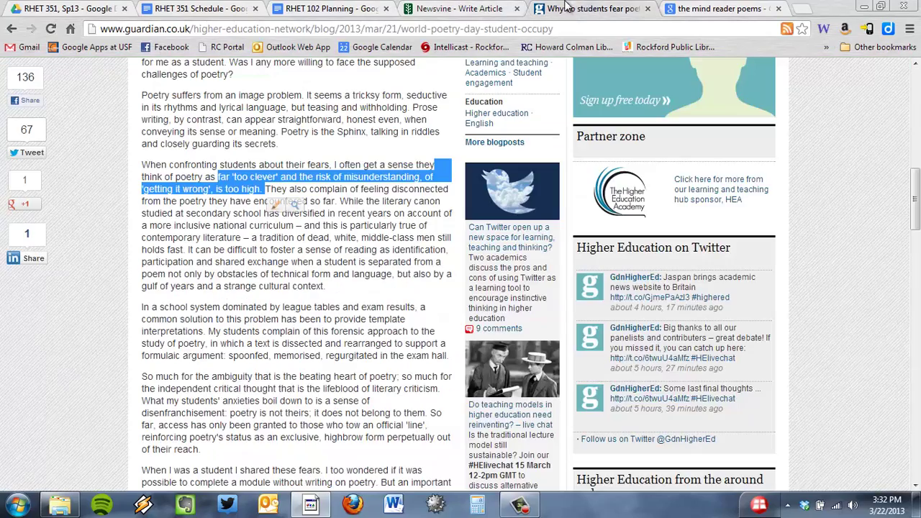
{"action": "scroll", "coordinate": [311, 325], "scroll_direction": "up", "scroll_amount": 10}
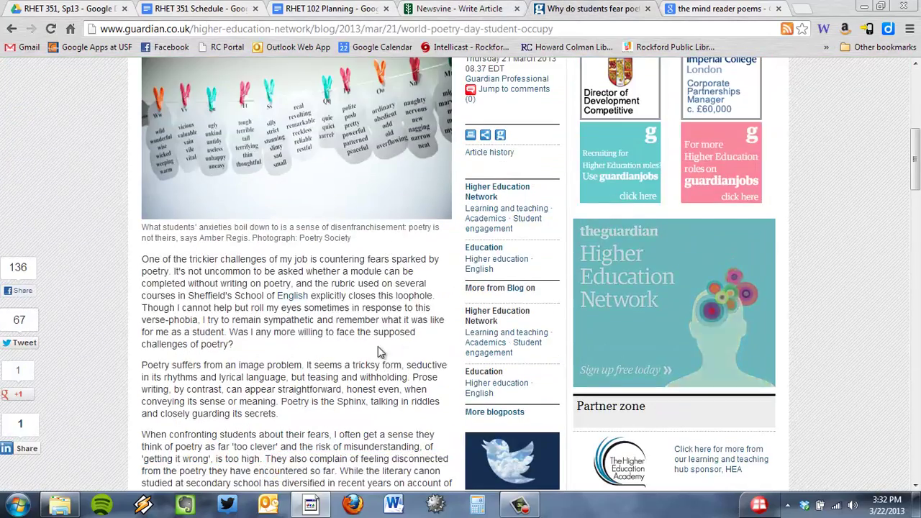
{"action": "scroll", "coordinate": [387, 282], "scroll_direction": "down", "scroll_amount": 3}
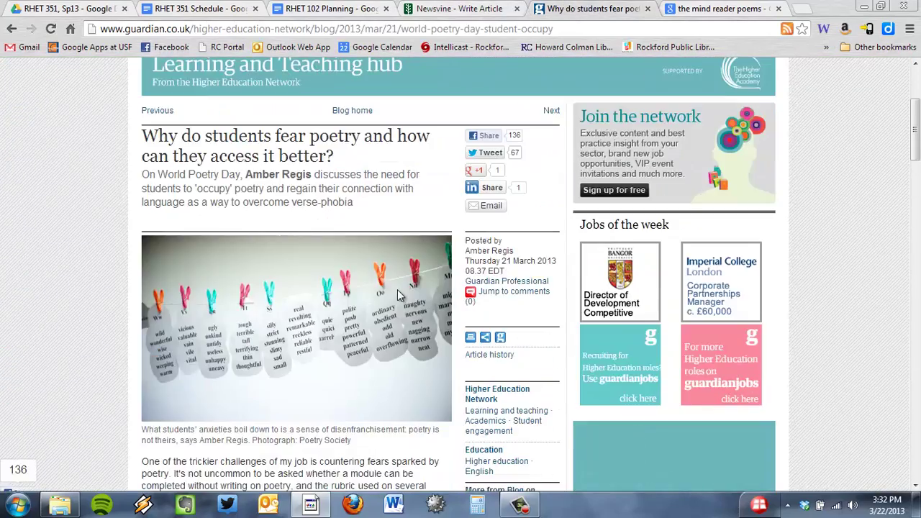
{"action": "left_click", "coordinate": [491, 6]}
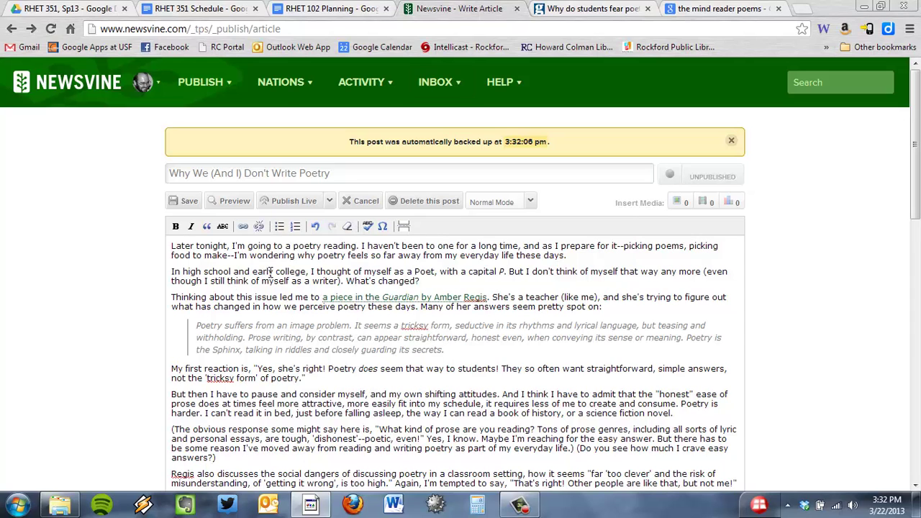
{"action": "left_click", "coordinate": [206, 228]}
{"action": "scroll", "coordinate": [315, 328], "scroll_direction": "down", "scroll_amount": 2}
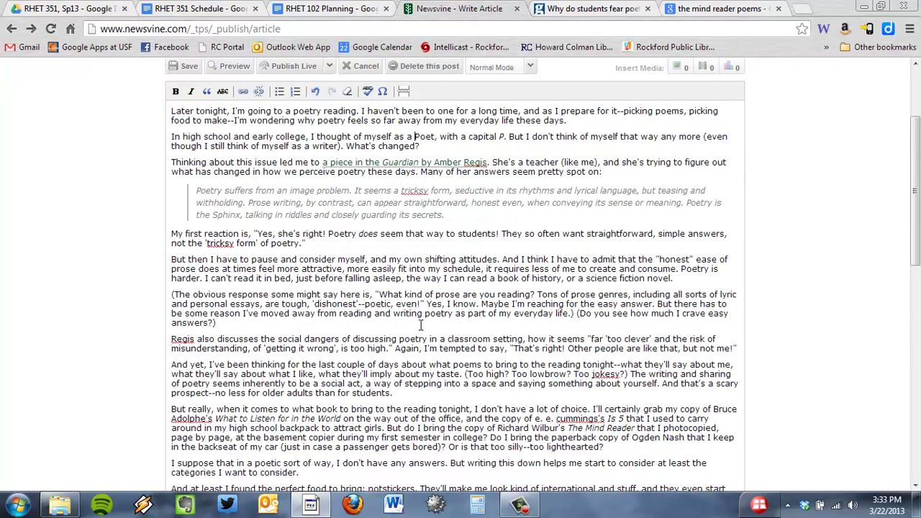
{"action": "scroll", "coordinate": [362, 366], "scroll_direction": "down", "scroll_amount": 1}
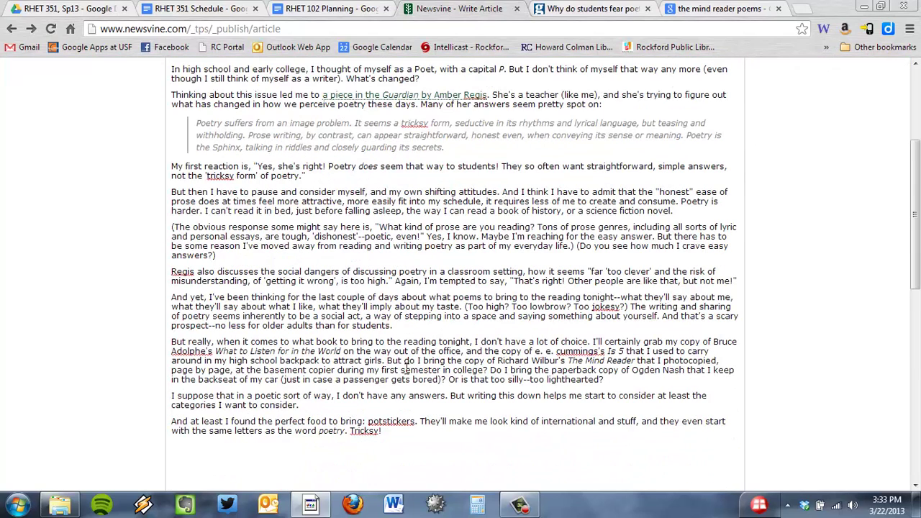
{"action": "scroll", "coordinate": [433, 240], "scroll_direction": "up", "scroll_amount": 2}
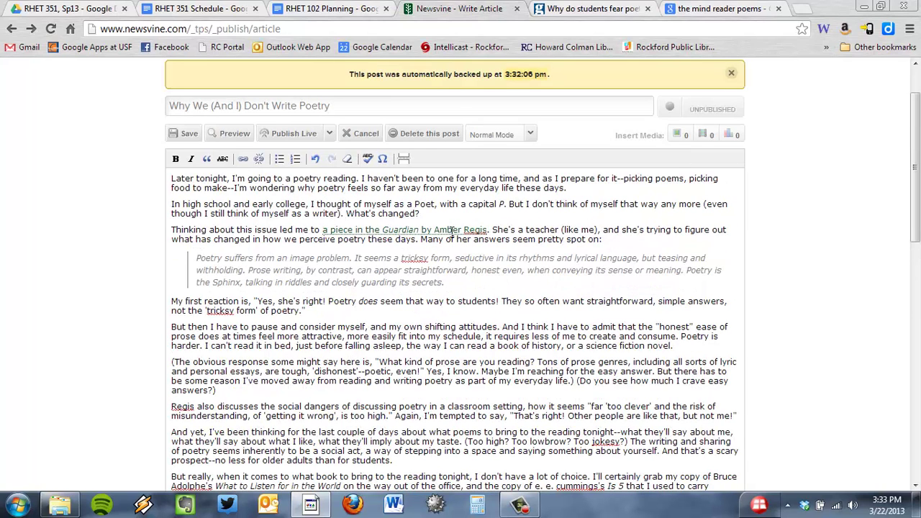
{"action": "left_click_drag", "start_coordinate": [540, 229], "coordinate": [690, 230]}
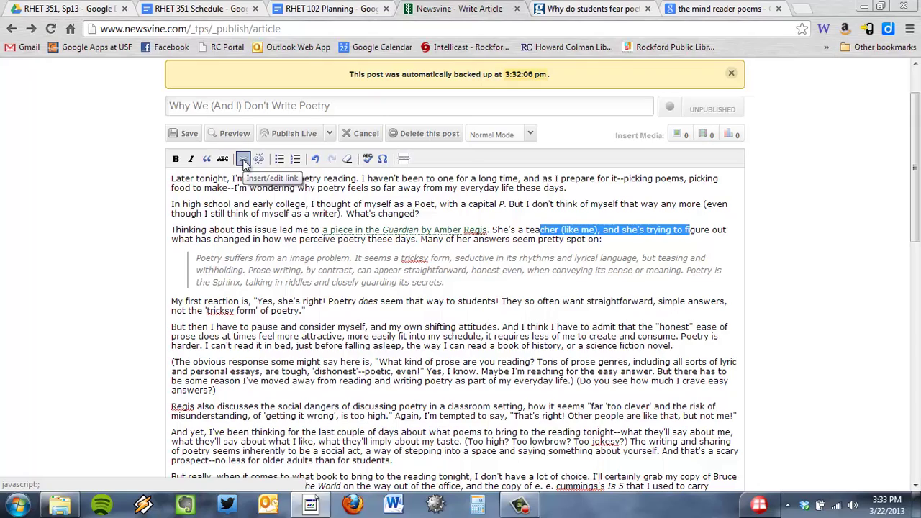
{"action": "key", "text": "ctrl+Tab"}
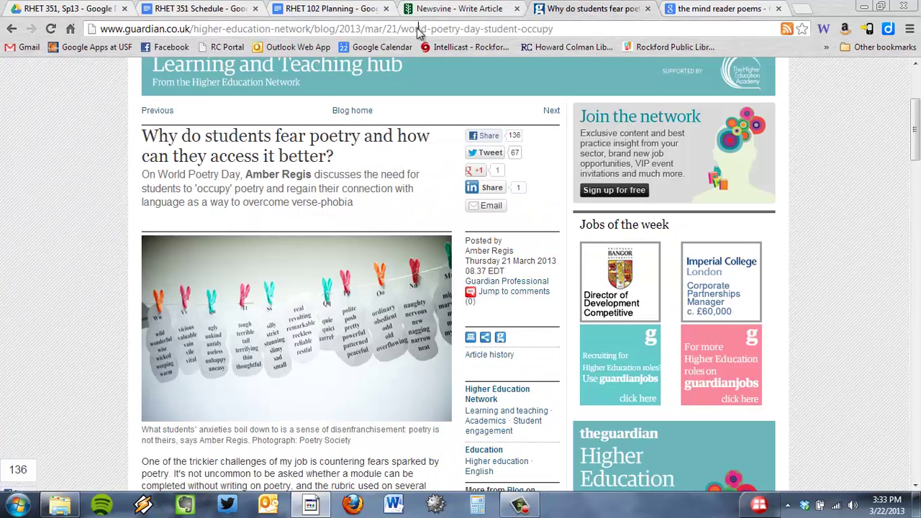
{"action": "left_click", "coordinate": [419, 28]}
{"action": "key", "text": "ctrl+shift+Tab"}
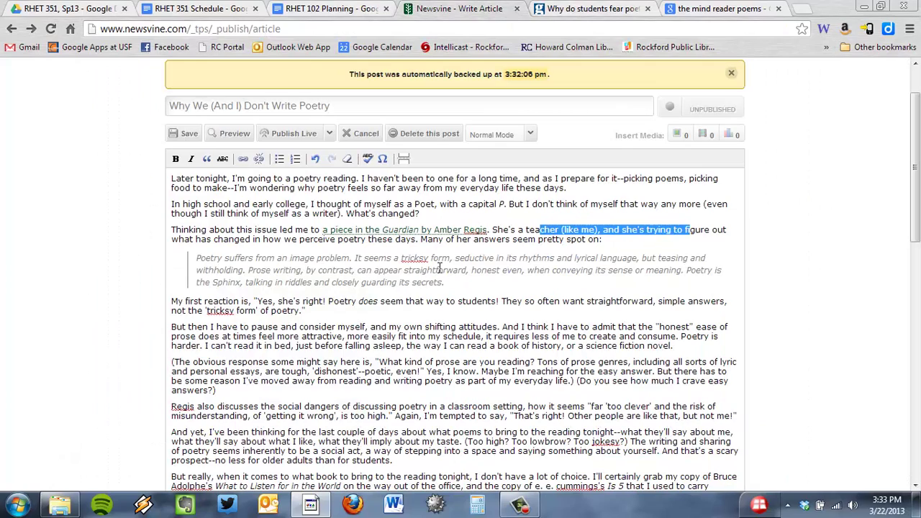
{"action": "left_click", "coordinate": [310, 229]}
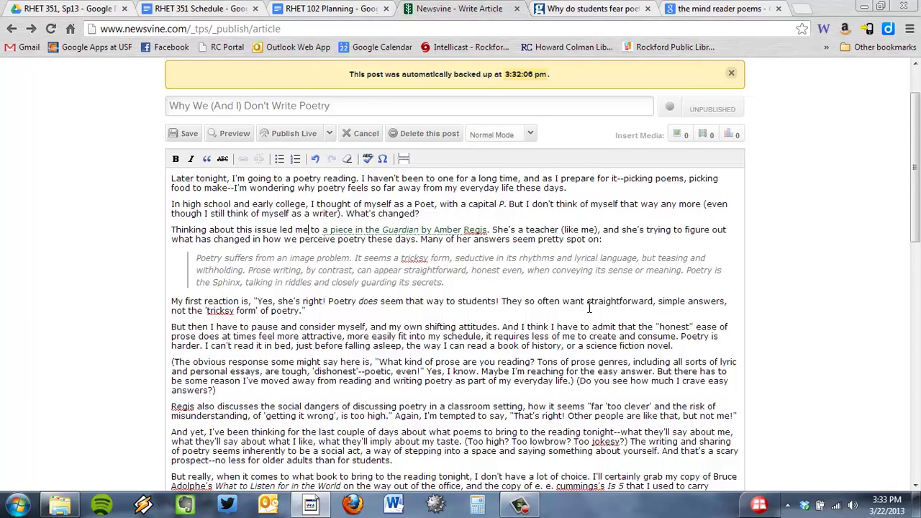
Read through the whole article from title to closing paragraph, and check its category, tags, comment and nation settings
{"action": "scroll", "coordinate": [589, 308], "scroll_direction": "down", "scroll_amount": 2}
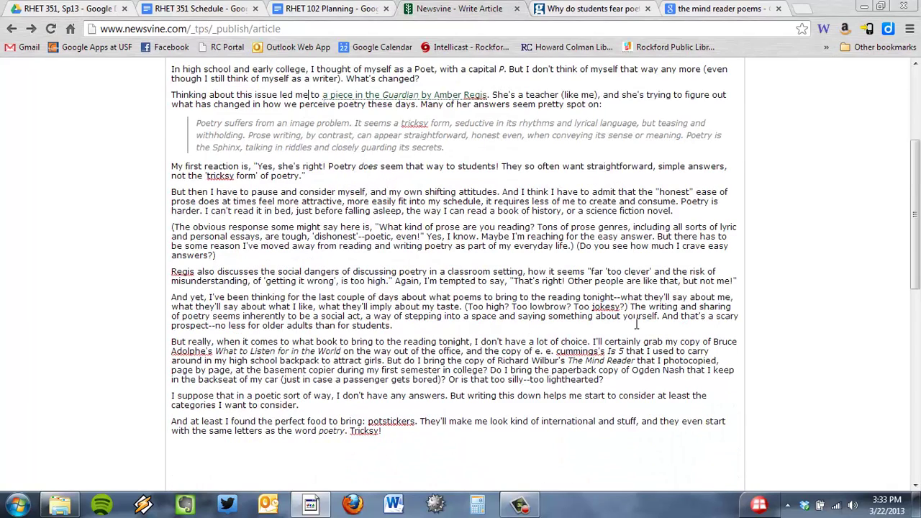
{"action": "scroll", "coordinate": [636, 324], "scroll_direction": "up", "scroll_amount": 1}
{"action": "scroll", "coordinate": [636, 327], "scroll_direction": "up", "scroll_amount": 1}
{"action": "scroll", "coordinate": [637, 328], "scroll_direction": "down", "scroll_amount": 6}
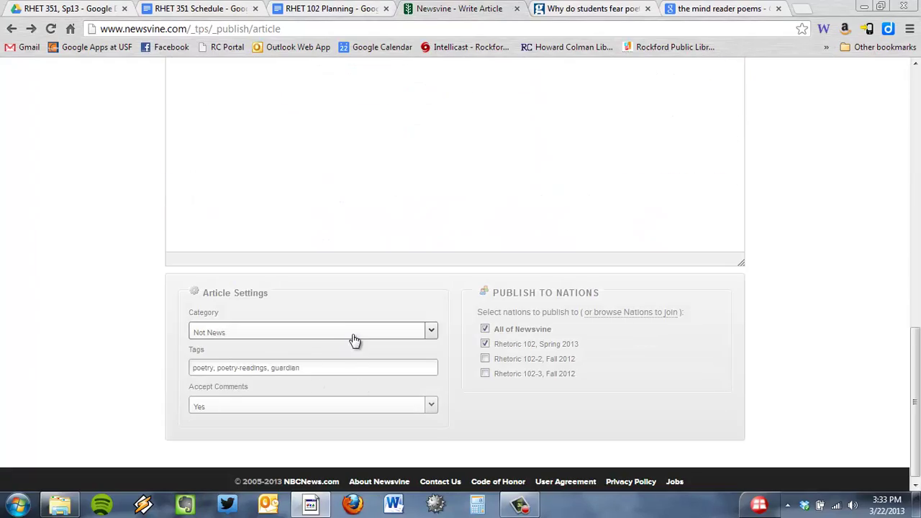
{"action": "scroll", "coordinate": [388, 324], "scroll_direction": "up", "scroll_amount": 6}
{"action": "scroll", "coordinate": [405, 288], "scroll_direction": "up", "scroll_amount": 1}
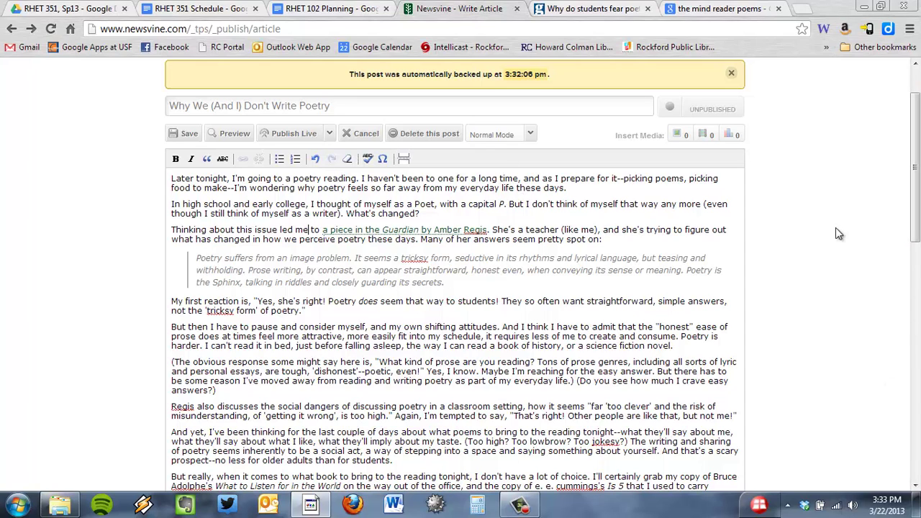
{"action": "scroll", "coordinate": [739, 314], "scroll_direction": "down", "scroll_amount": 1}
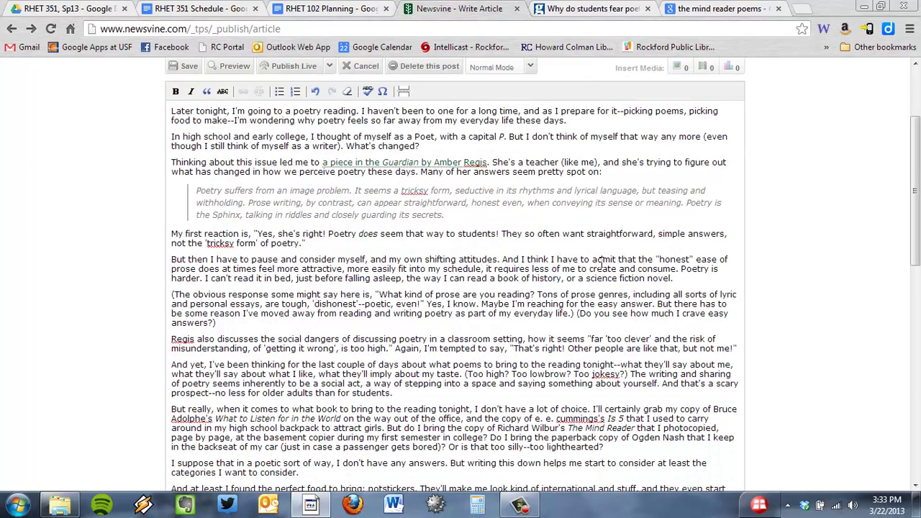
{"action": "scroll", "coordinate": [601, 262], "scroll_direction": "down", "scroll_amount": 1}
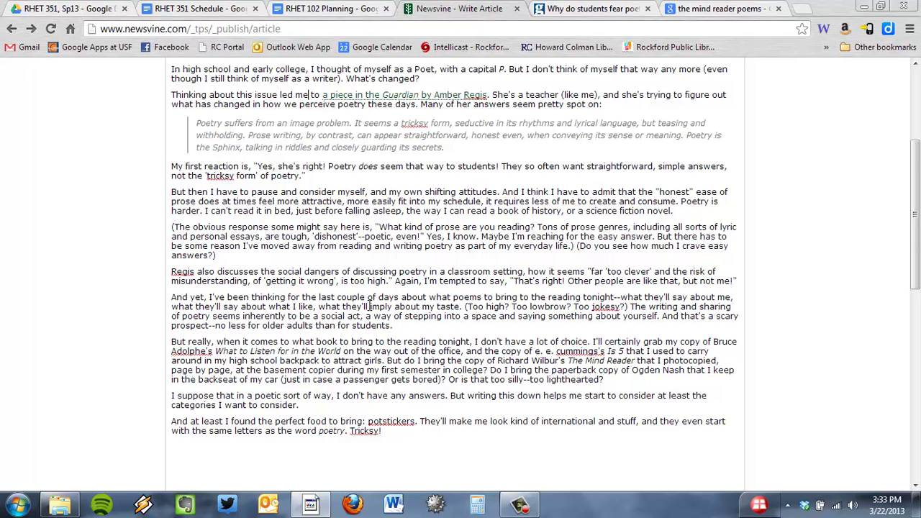
{"action": "scroll", "coordinate": [468, 307], "scroll_direction": "down", "scroll_amount": 3}
{"action": "scroll", "coordinate": [482, 306], "scroll_direction": "up", "scroll_amount": 6}
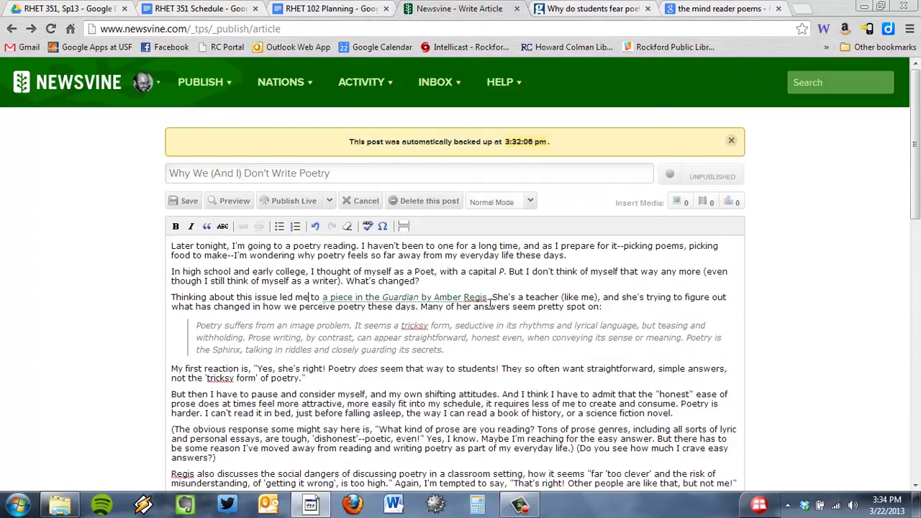
{"action": "scroll", "coordinate": [490, 302], "scroll_direction": "down", "scroll_amount": 1}
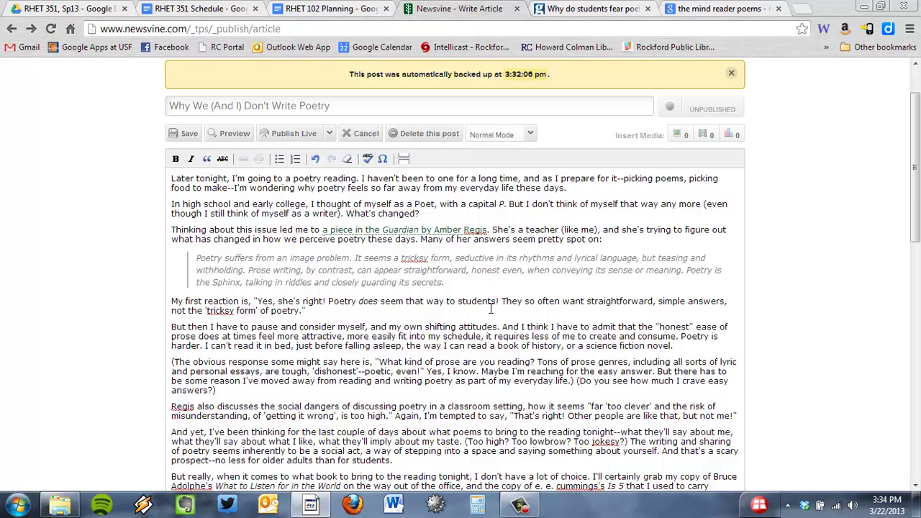
{"action": "scroll", "coordinate": [490, 308], "scroll_direction": "down", "scroll_amount": 3}
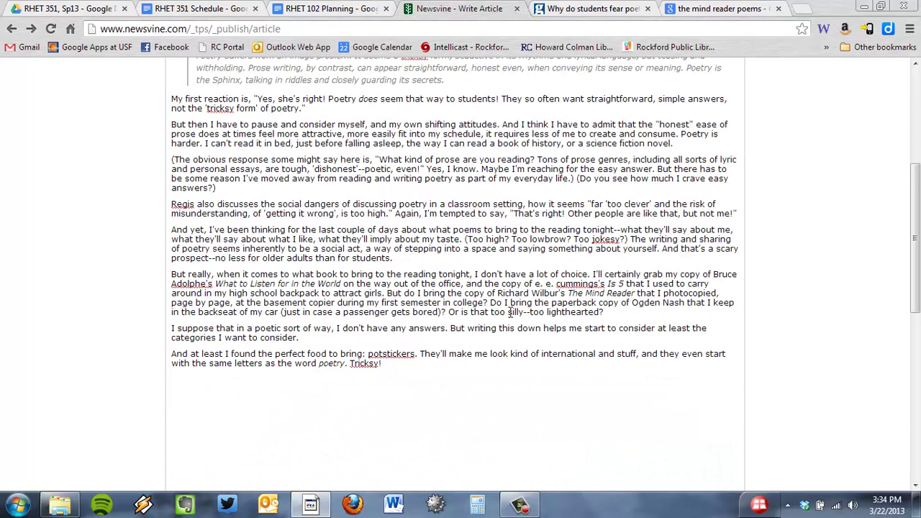
{"action": "scroll", "coordinate": [575, 324], "scroll_direction": "up", "scroll_amount": 1}
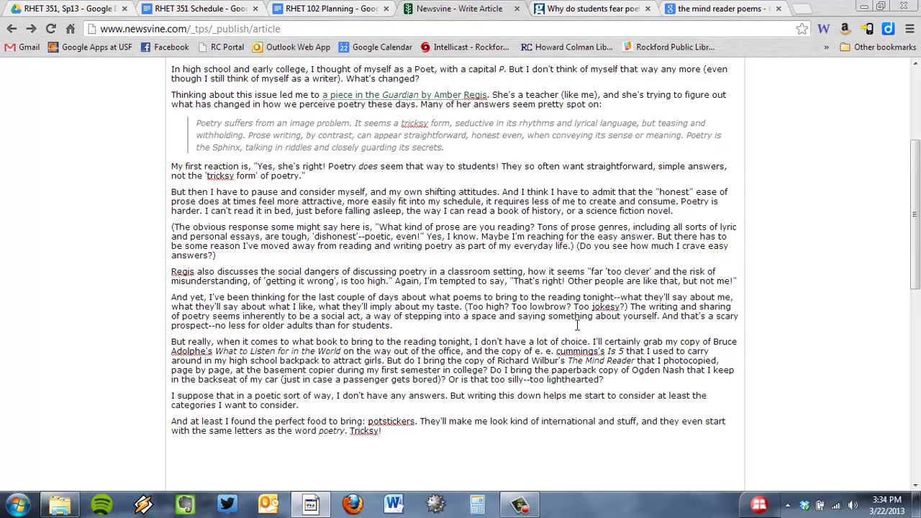
Publish the finished article "Why We (And I) Don't Write Poetry" live
{"action": "scroll", "coordinate": [576, 326], "scroll_direction": "up", "scroll_amount": 2}
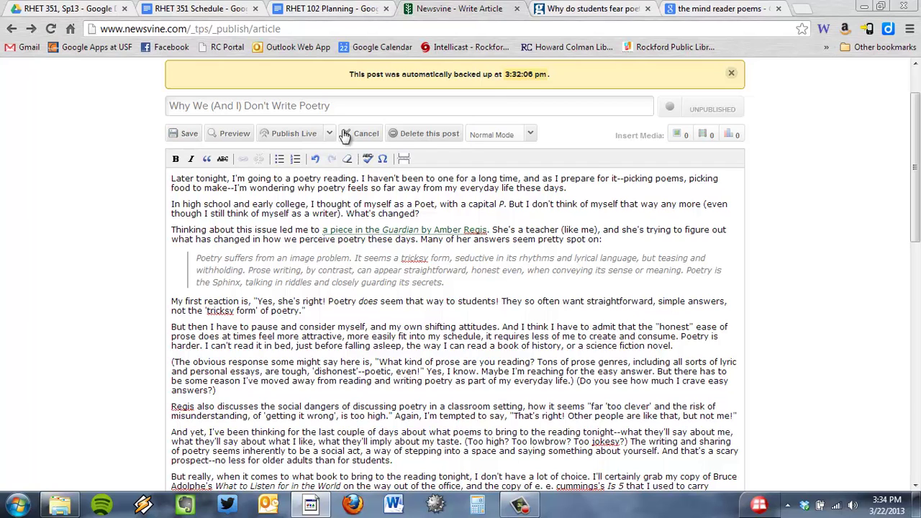
{"action": "left_click", "coordinate": [293, 134]}
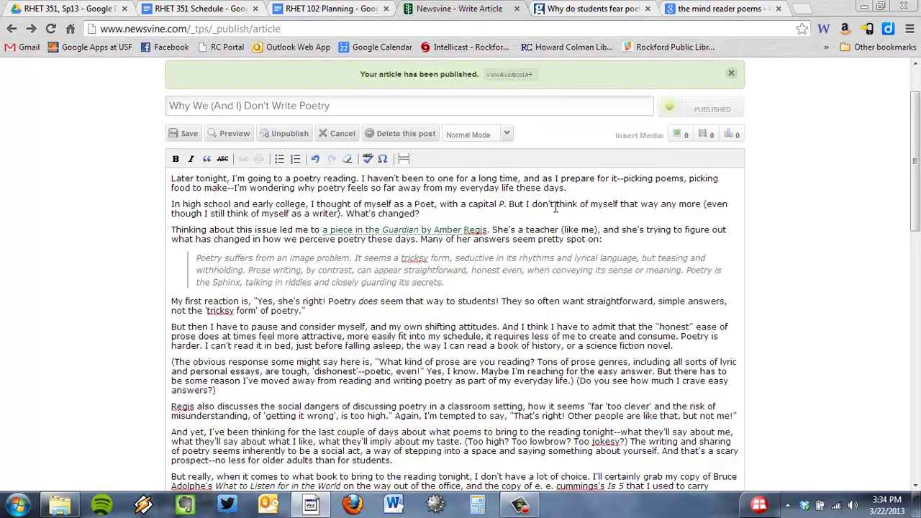
{"action": "scroll", "coordinate": [532, 187], "scroll_direction": "up", "scroll_amount": 1}
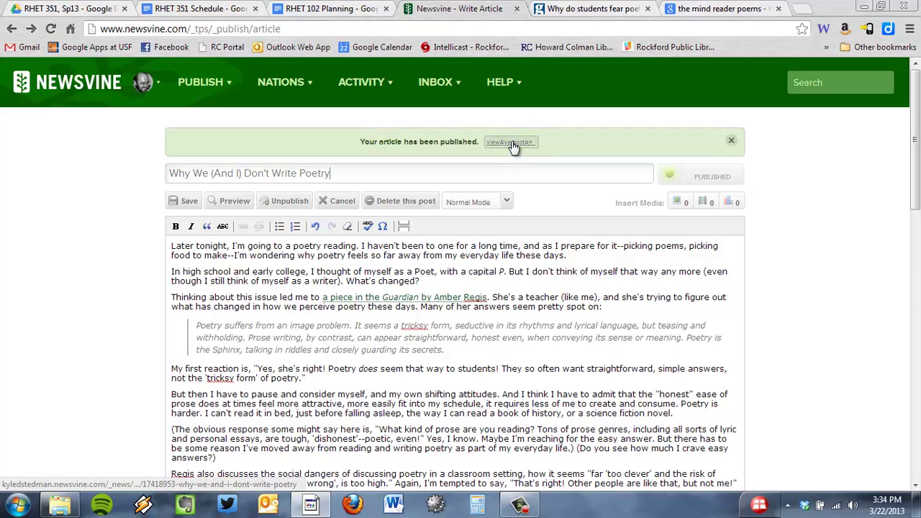
View the live post and look it over from the title and tags through the body to the nation and public discussion sections
{"action": "left_click", "coordinate": [511, 143]}
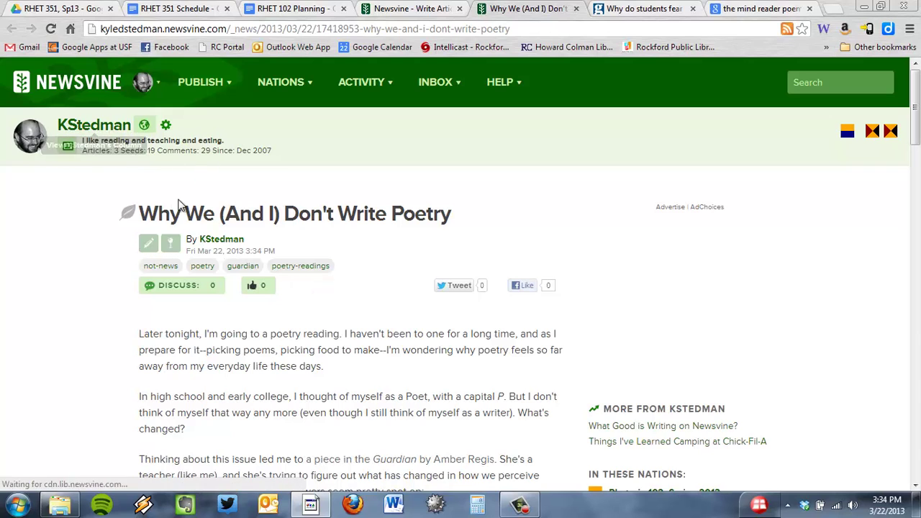
{"action": "scroll", "coordinate": [285, 204], "scroll_direction": "down", "scroll_amount": 1}
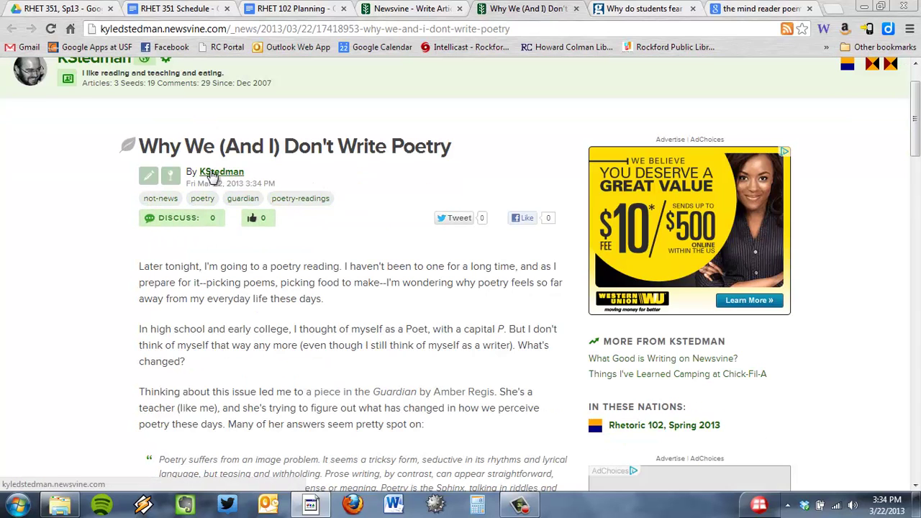
{"action": "scroll", "coordinate": [381, 210], "scroll_direction": "down", "scroll_amount": 2}
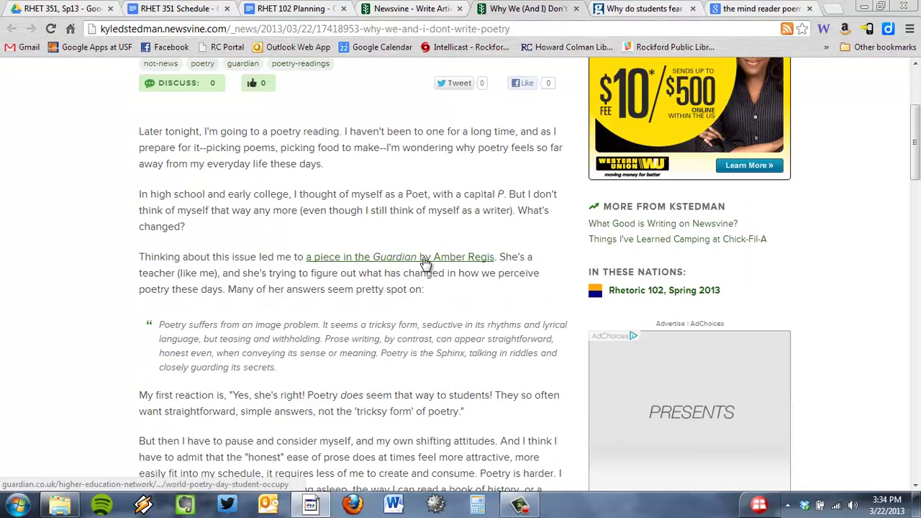
{"action": "scroll", "coordinate": [421, 263], "scroll_direction": "down", "scroll_amount": 2}
{"action": "scroll", "coordinate": [208, 185], "scroll_direction": "down", "scroll_amount": 15}
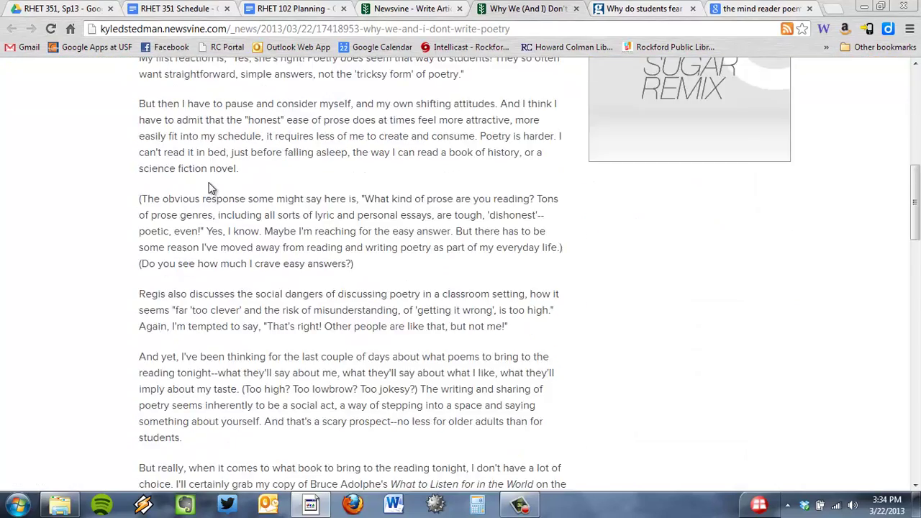
{"action": "scroll", "coordinate": [208, 186], "scroll_direction": "down", "scroll_amount": 11}
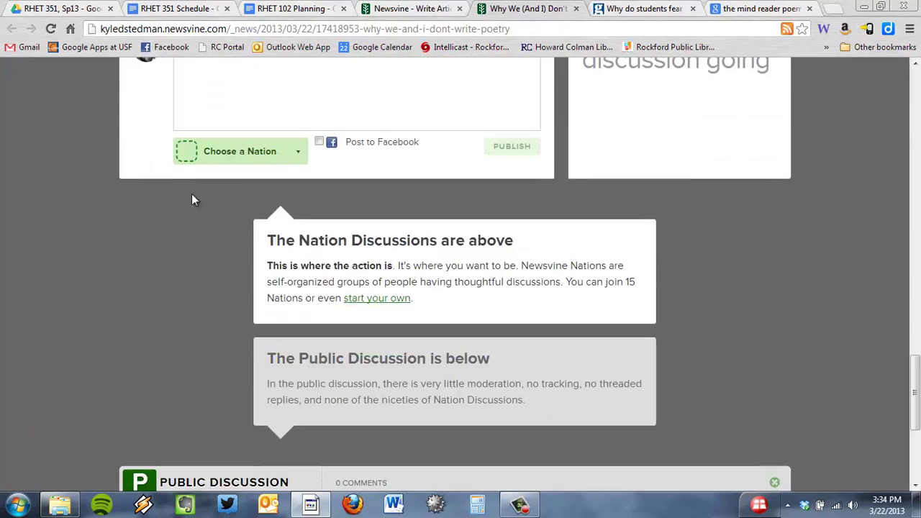
Return to the beginning of the published post and open the Rhetoric 102, Spring 2013 nation
{"action": "scroll", "coordinate": [267, 194], "scroll_direction": "up", "scroll_amount": 10}
{"action": "scroll", "coordinate": [267, 203], "scroll_direction": "up", "scroll_amount": 20}
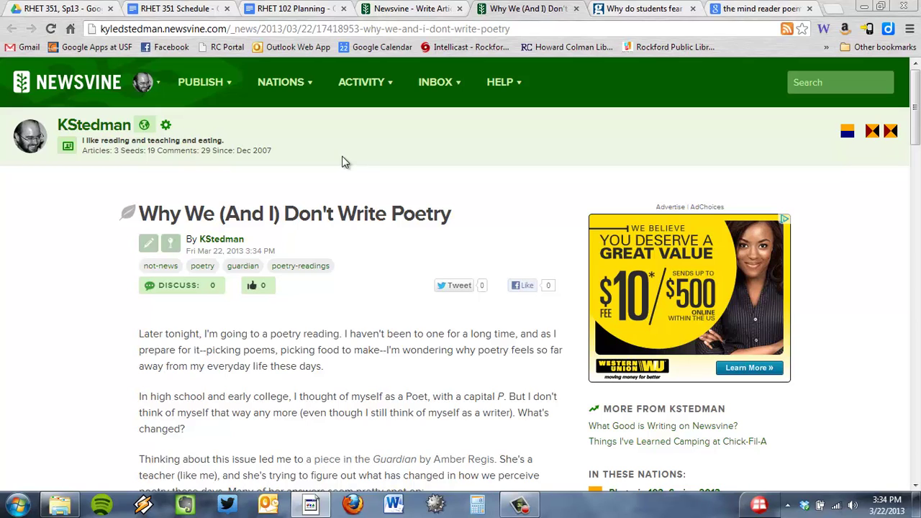
{"action": "mouse_move", "coordinate": [307, 86]}
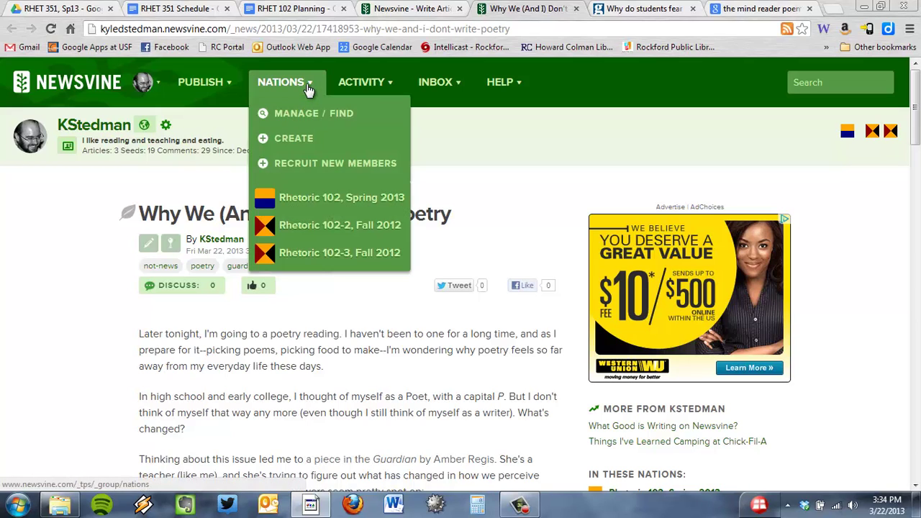
{"action": "left_click", "coordinate": [348, 199]}
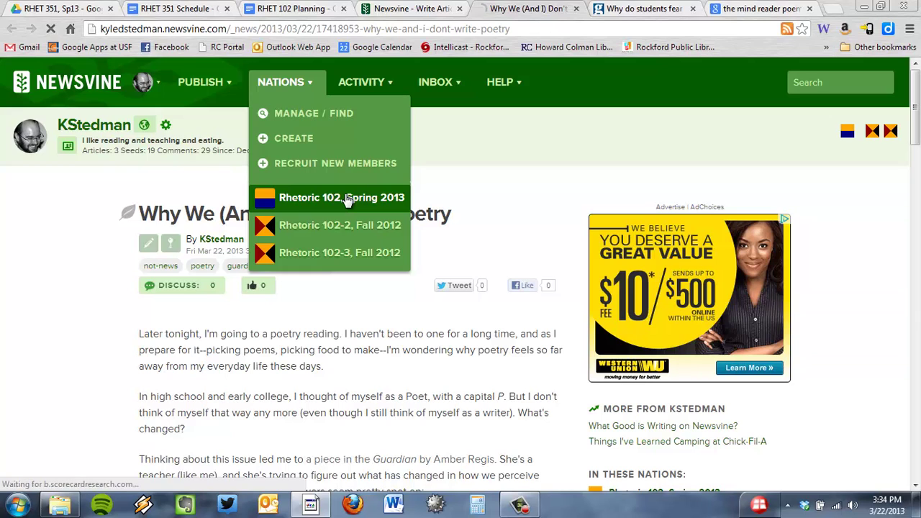